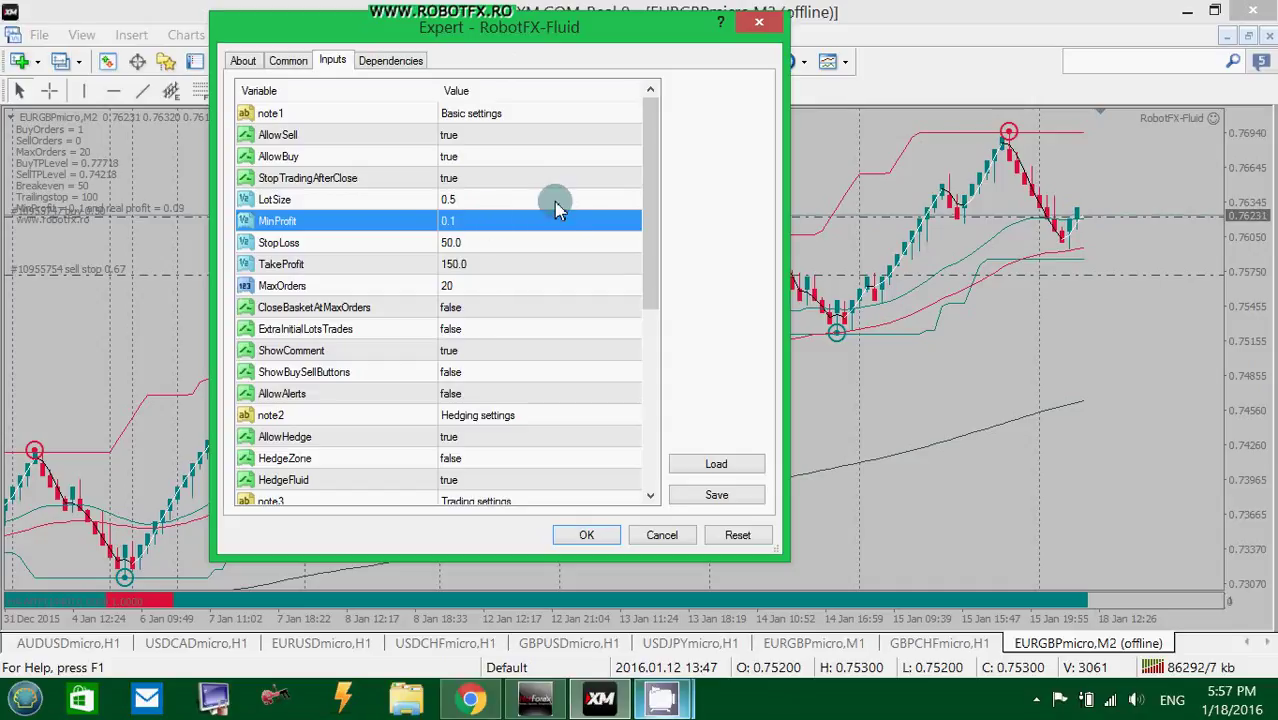
- Review the LotSize and MinProfit values in the RobotFX-Fluid expert's inputs and close the settings without applying changes
left_click_drag(585, 37, 406, 55)
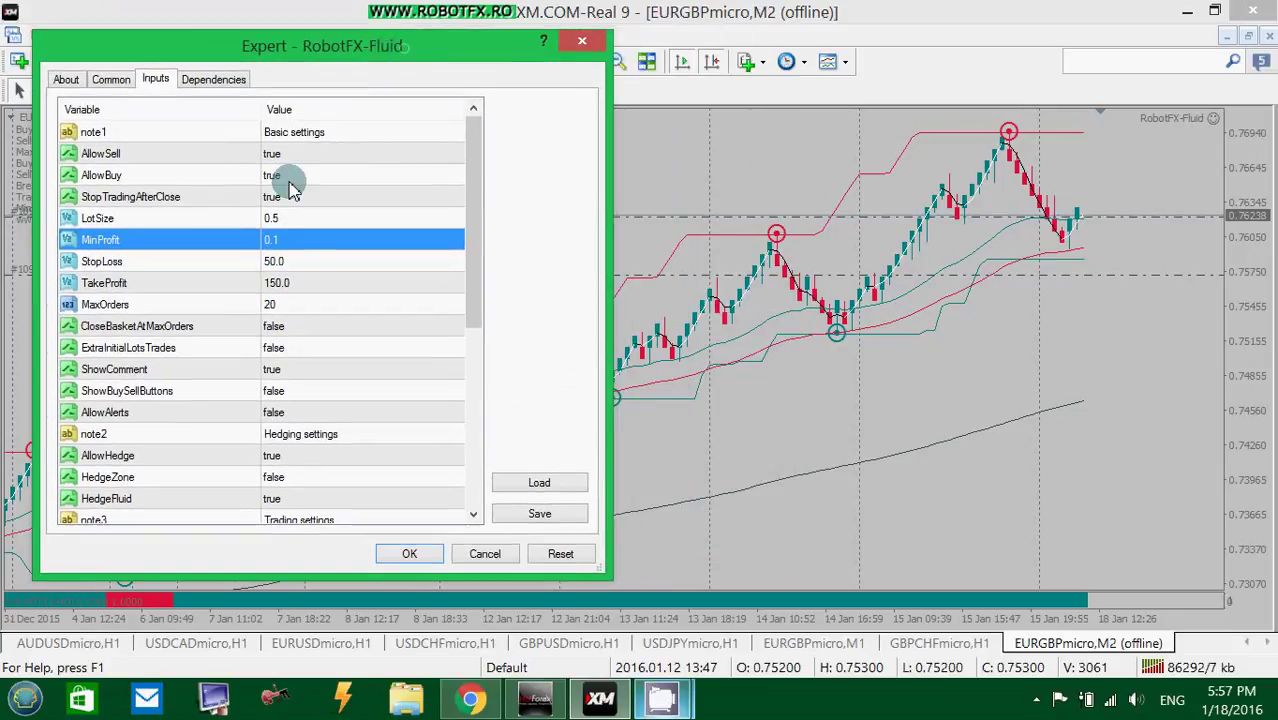
left_click(316, 222)
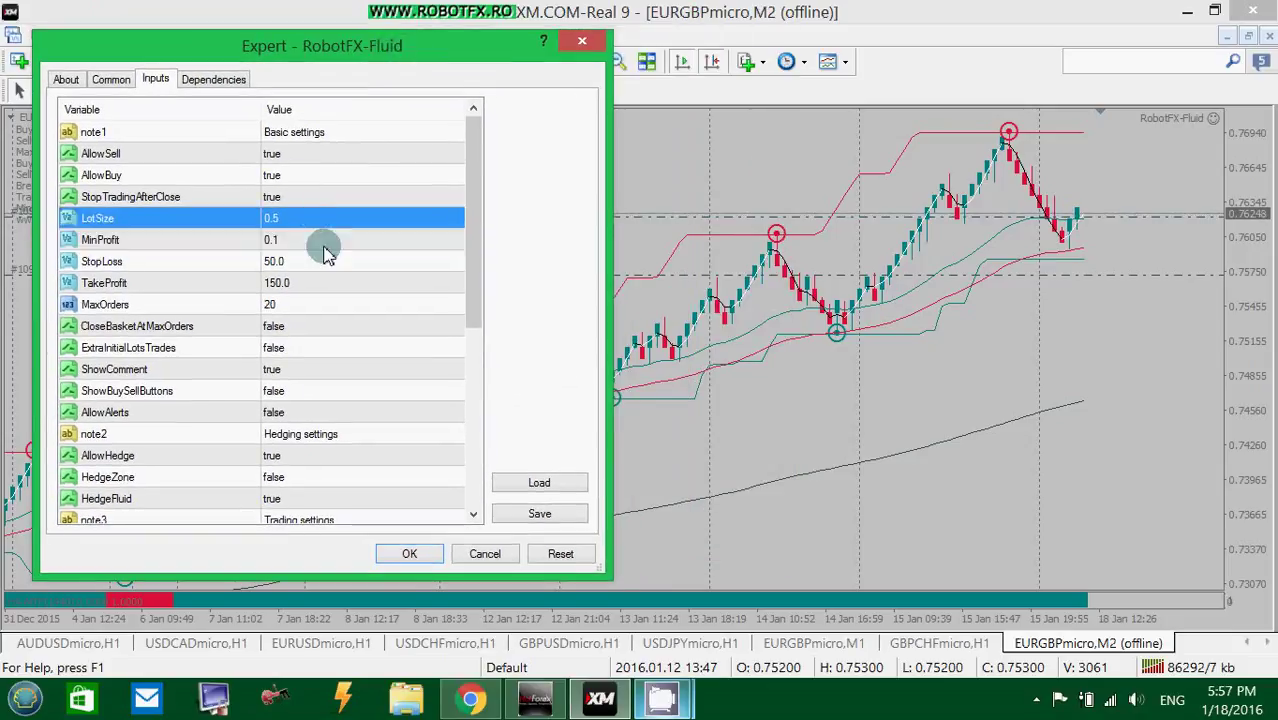
left_click(294, 245)
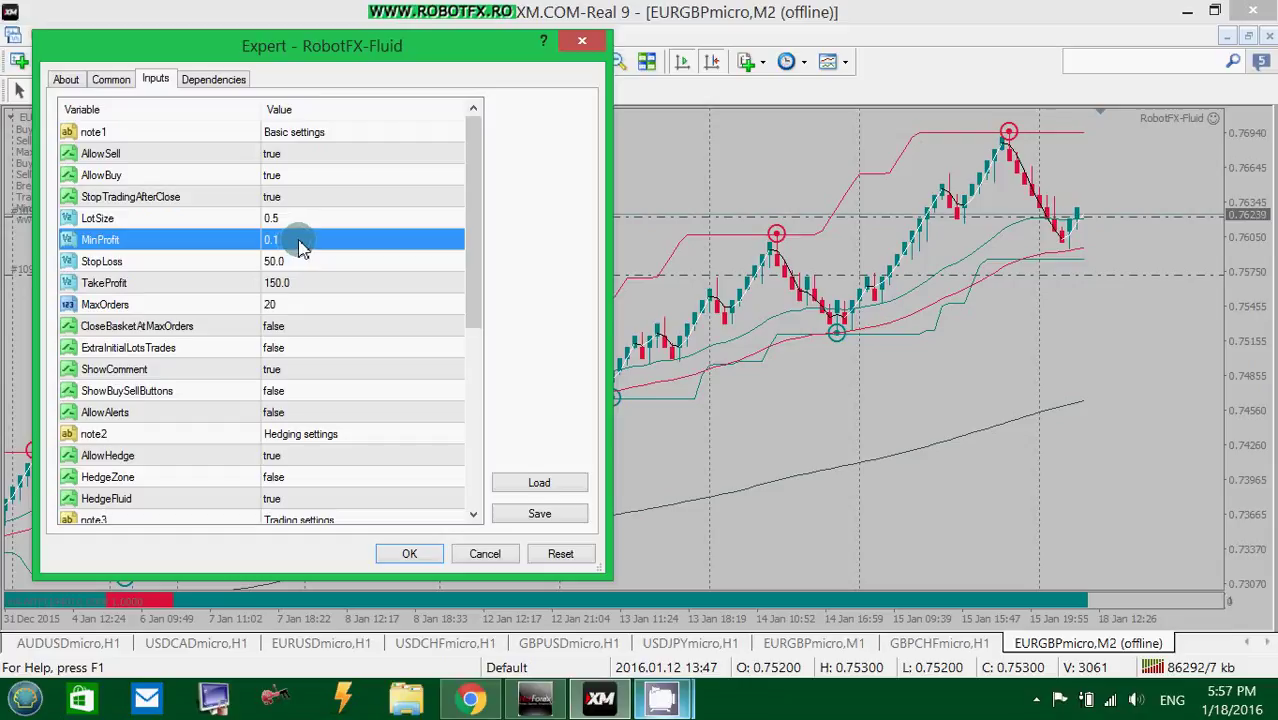
left_click(300, 243)
left_click(305, 252)
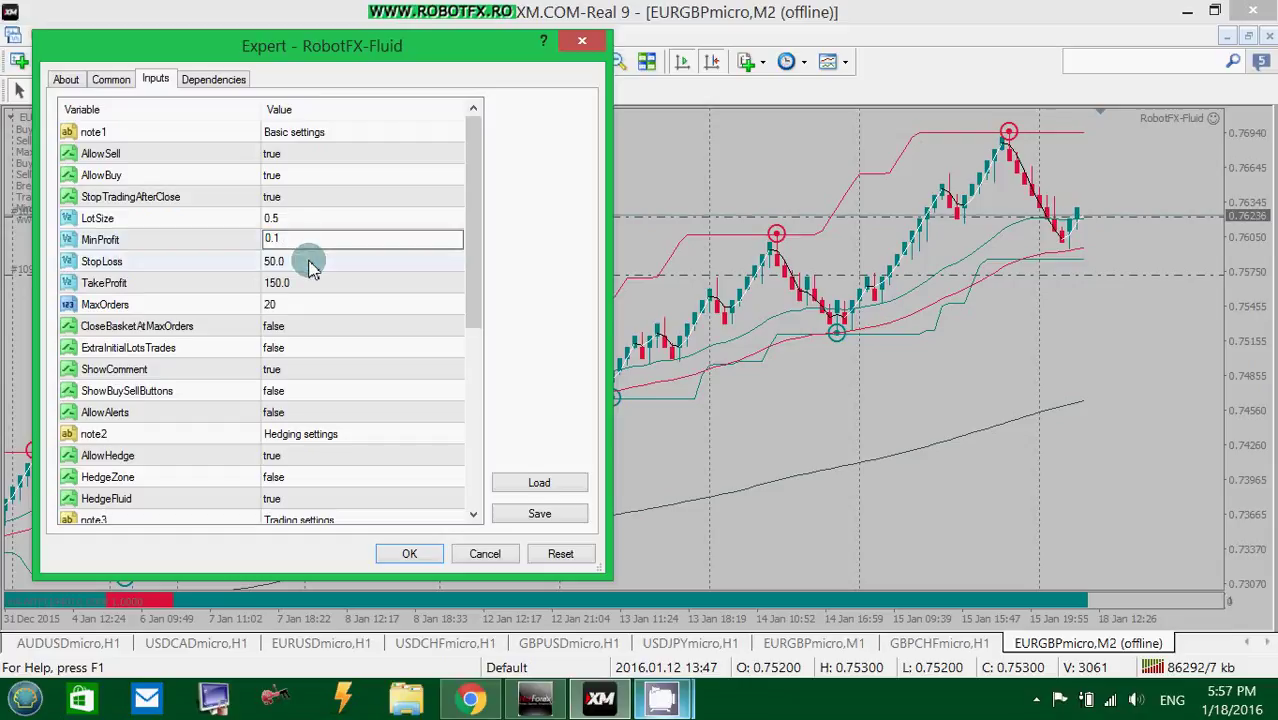
left_click(307, 243)
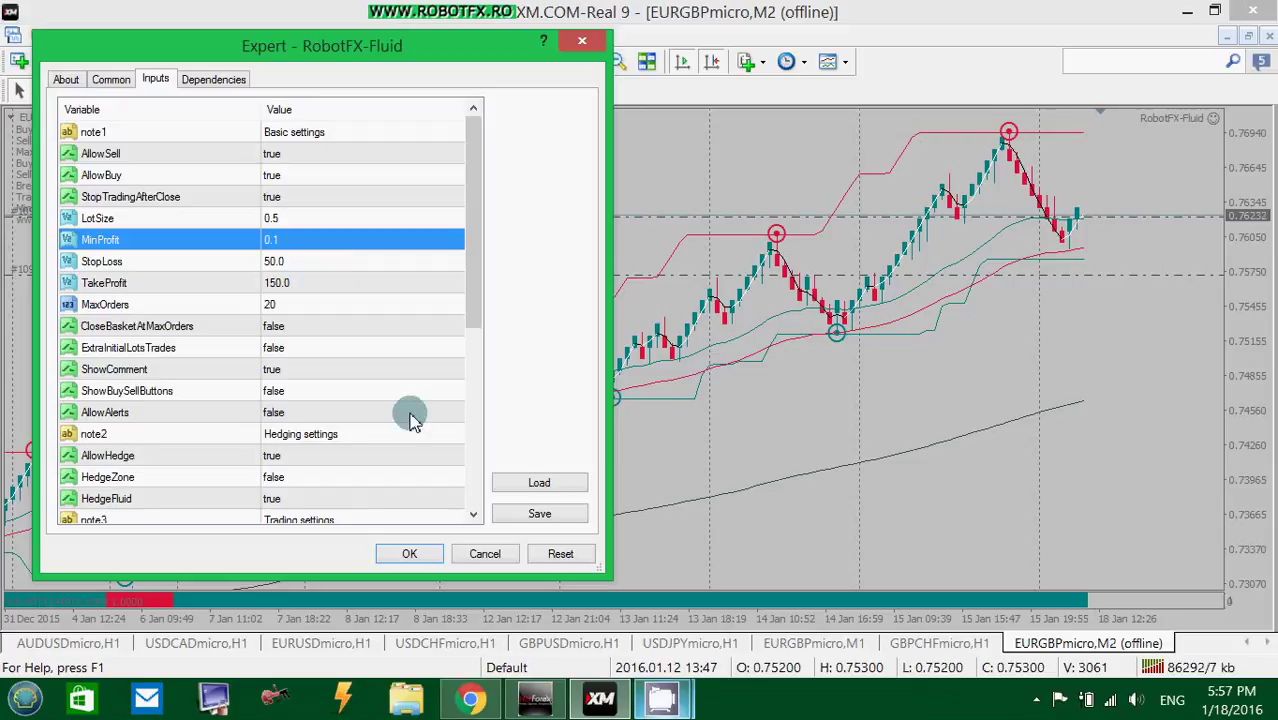
left_click(484, 553)
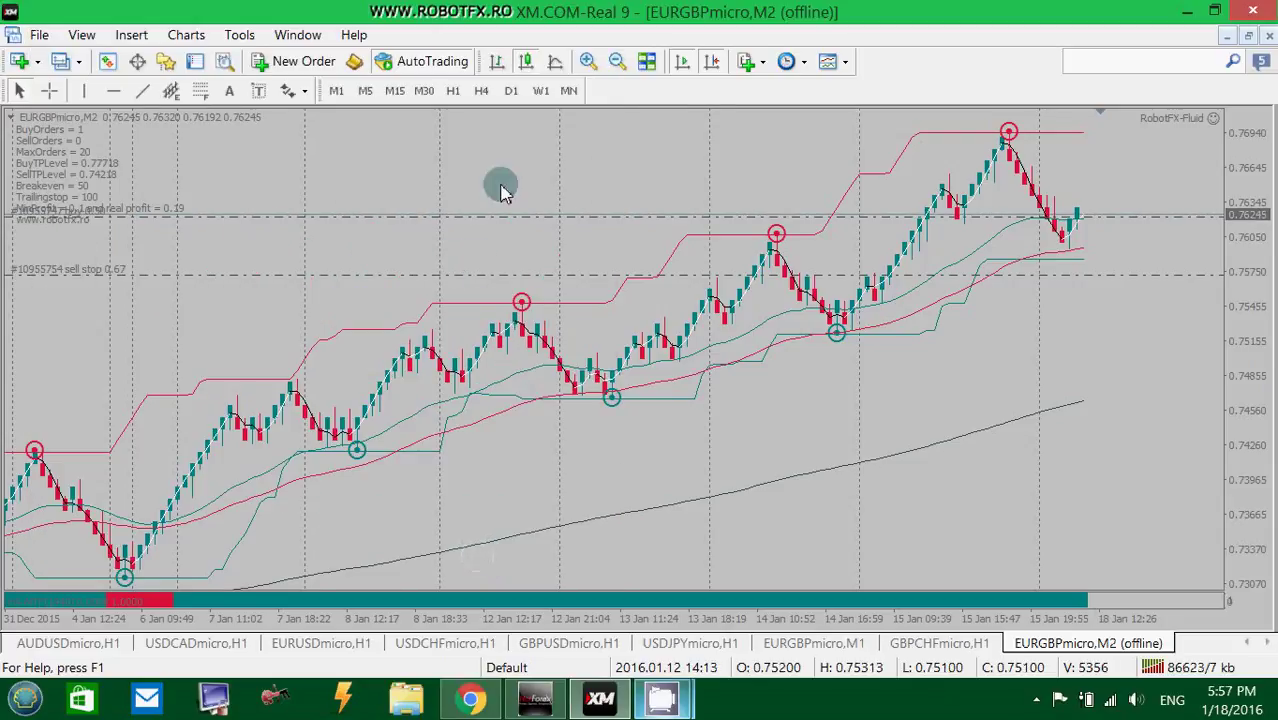
- Reopen the RobotFX-Fluid inputs, review ExtraInitialLotsTrades and the NonlagMA exit settings, and close them without applying changes
right_click(321, 141)
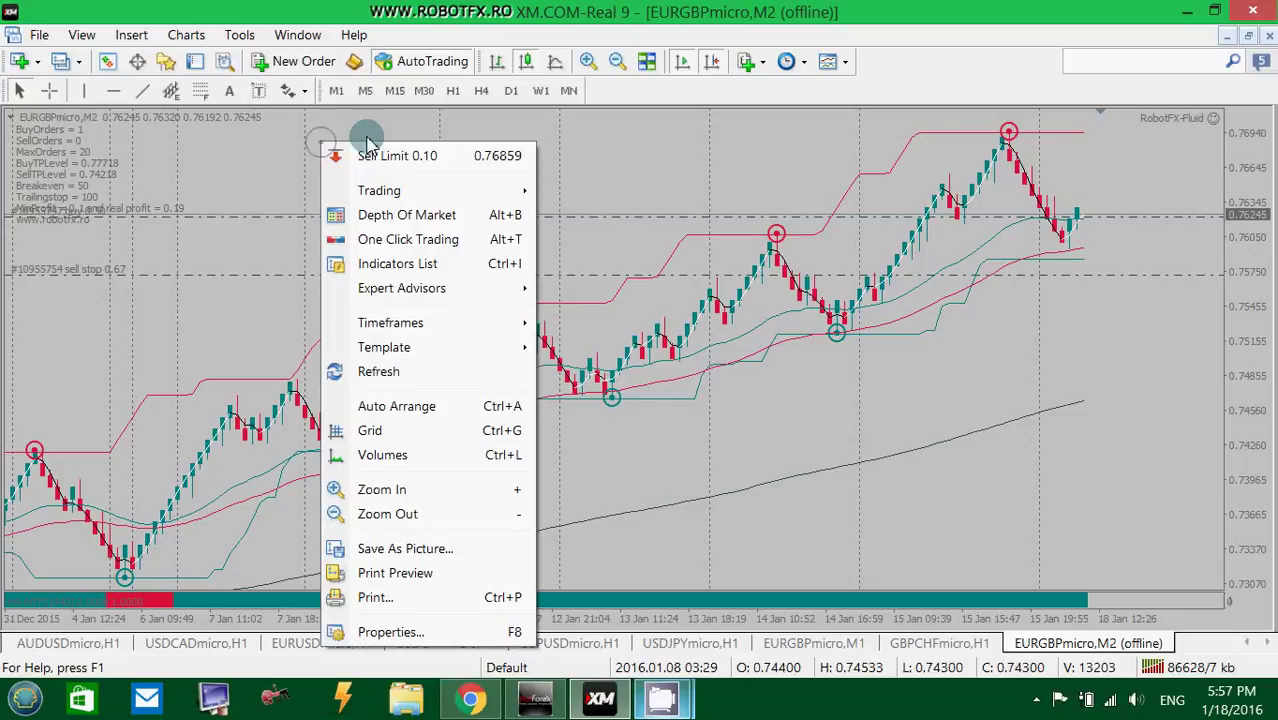
mouse_move(410, 288)
left_click(592, 290)
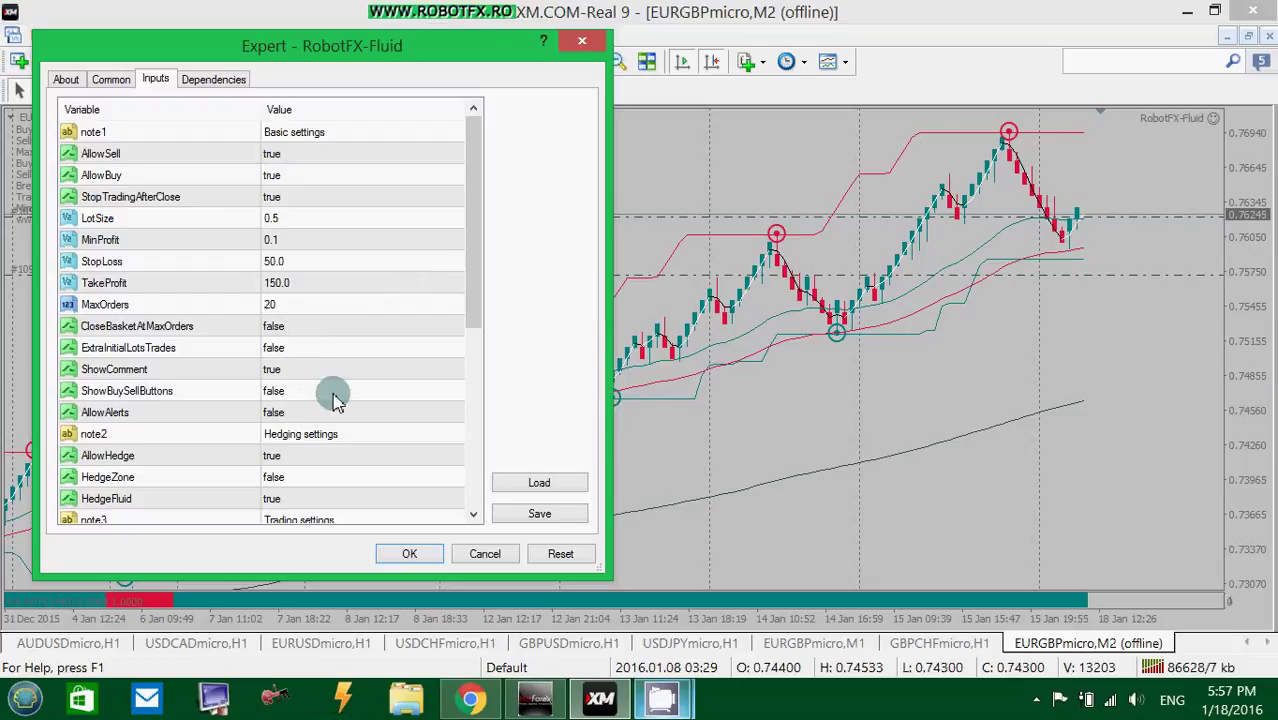
left_click(308, 350)
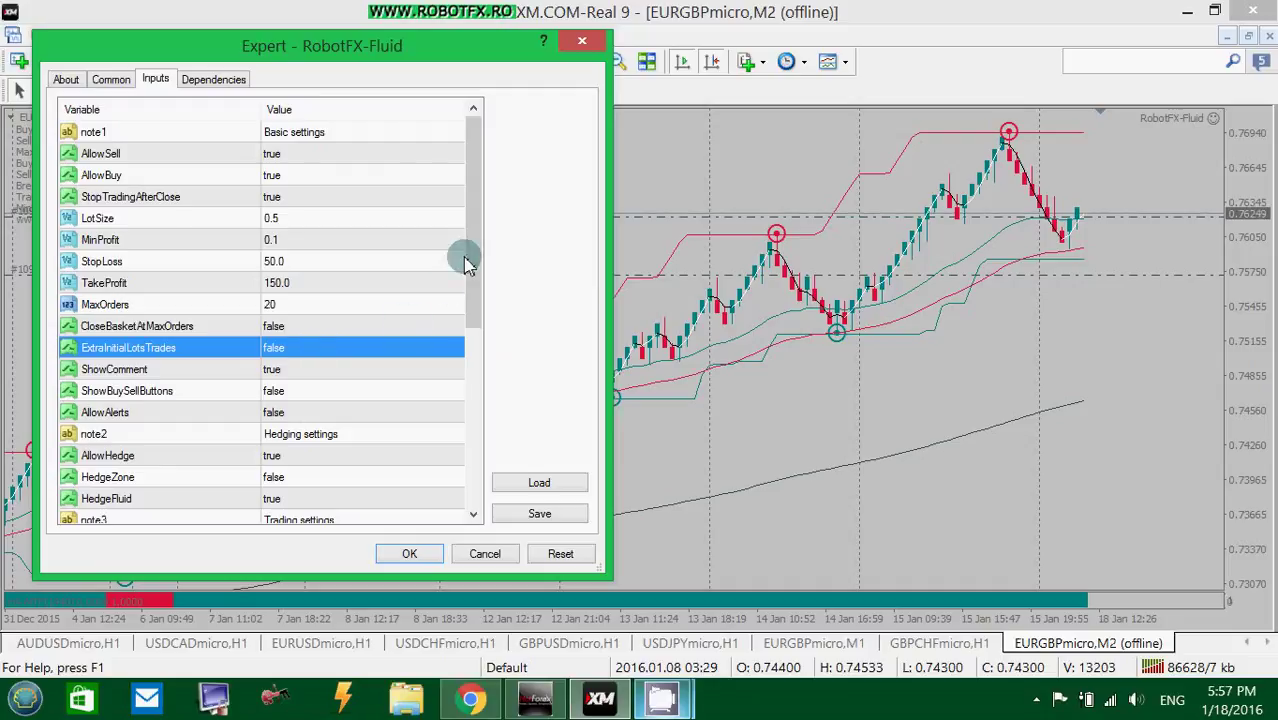
left_click_drag(472, 257, 470, 505)
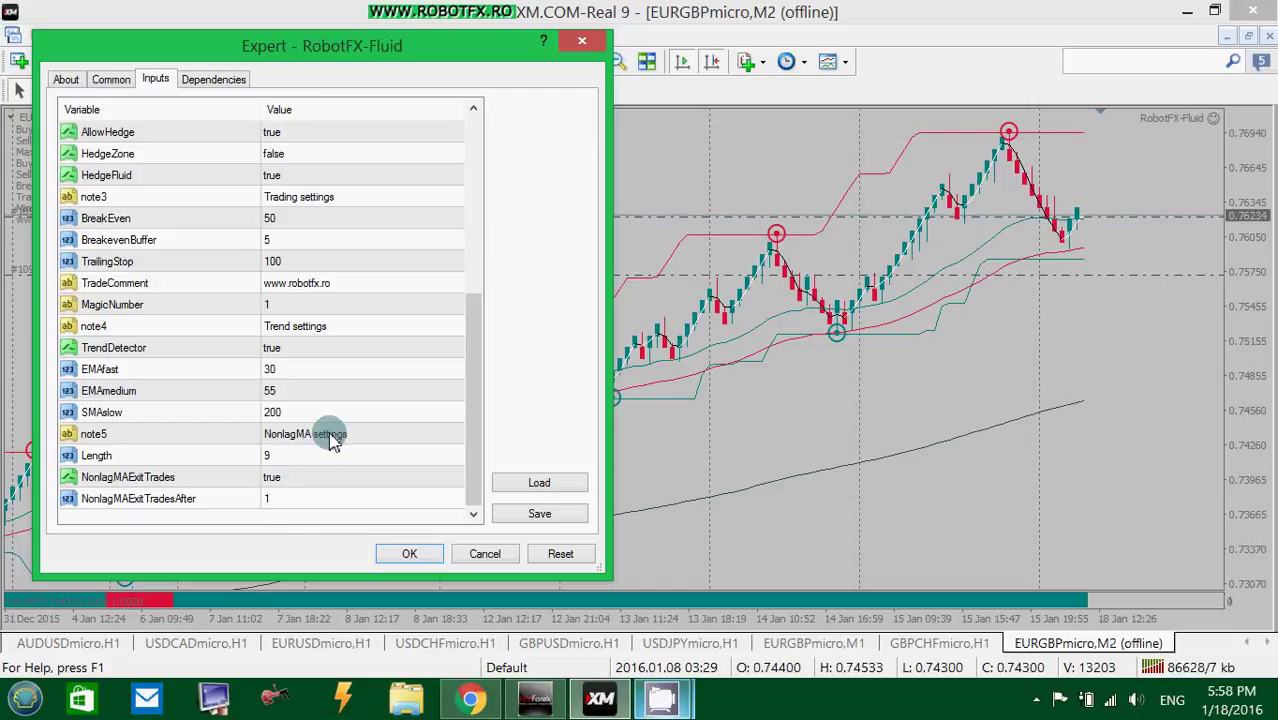
left_click(305, 502)
left_click(305, 502)
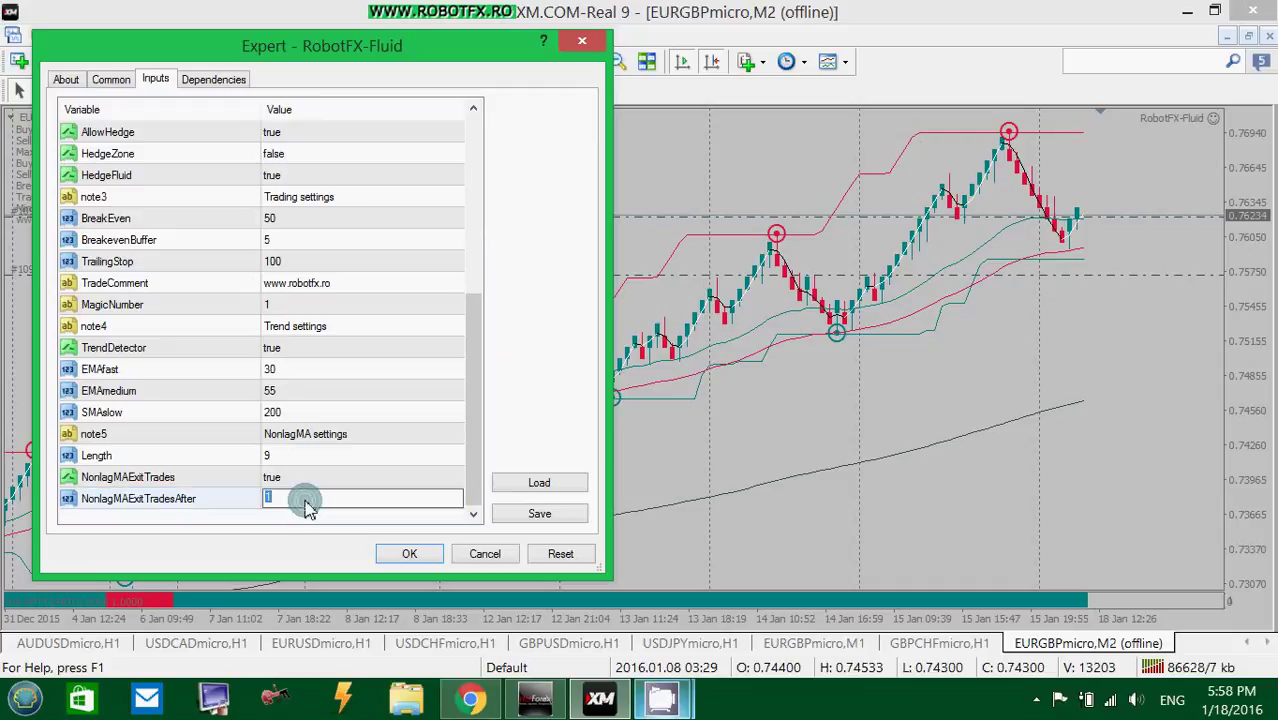
left_click(308, 478)
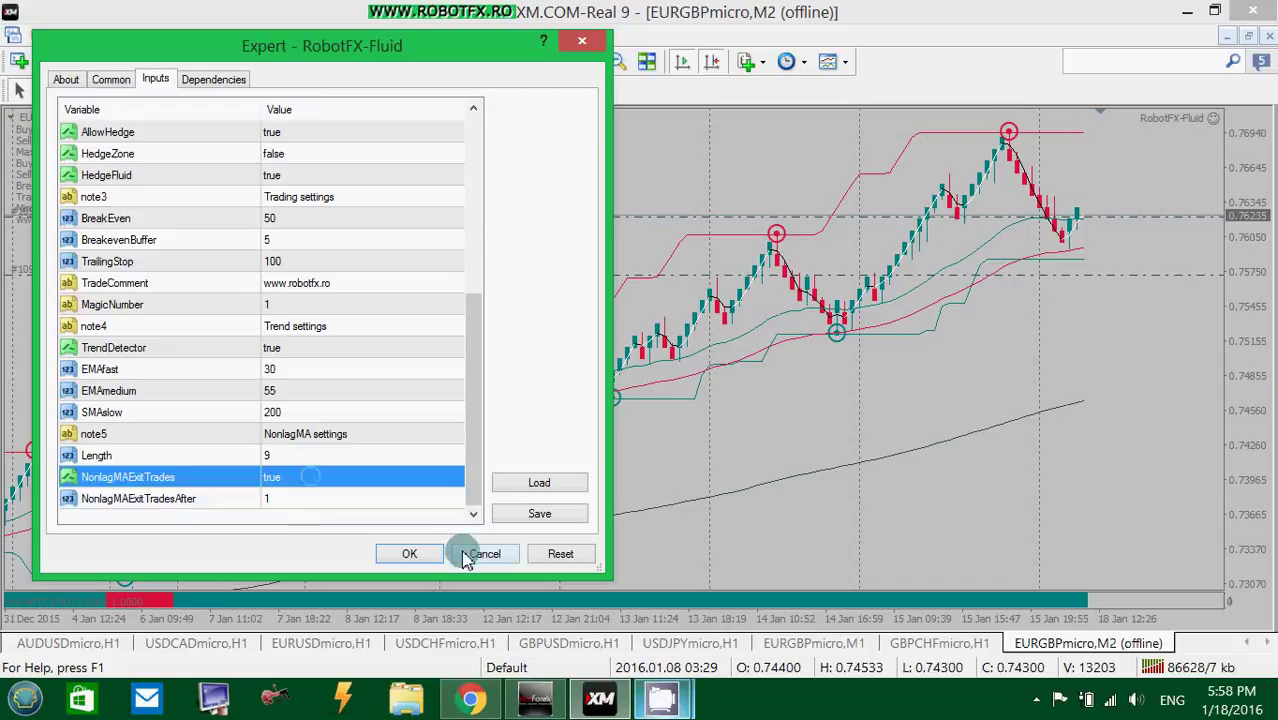
scroll(463, 430, "up", 5)
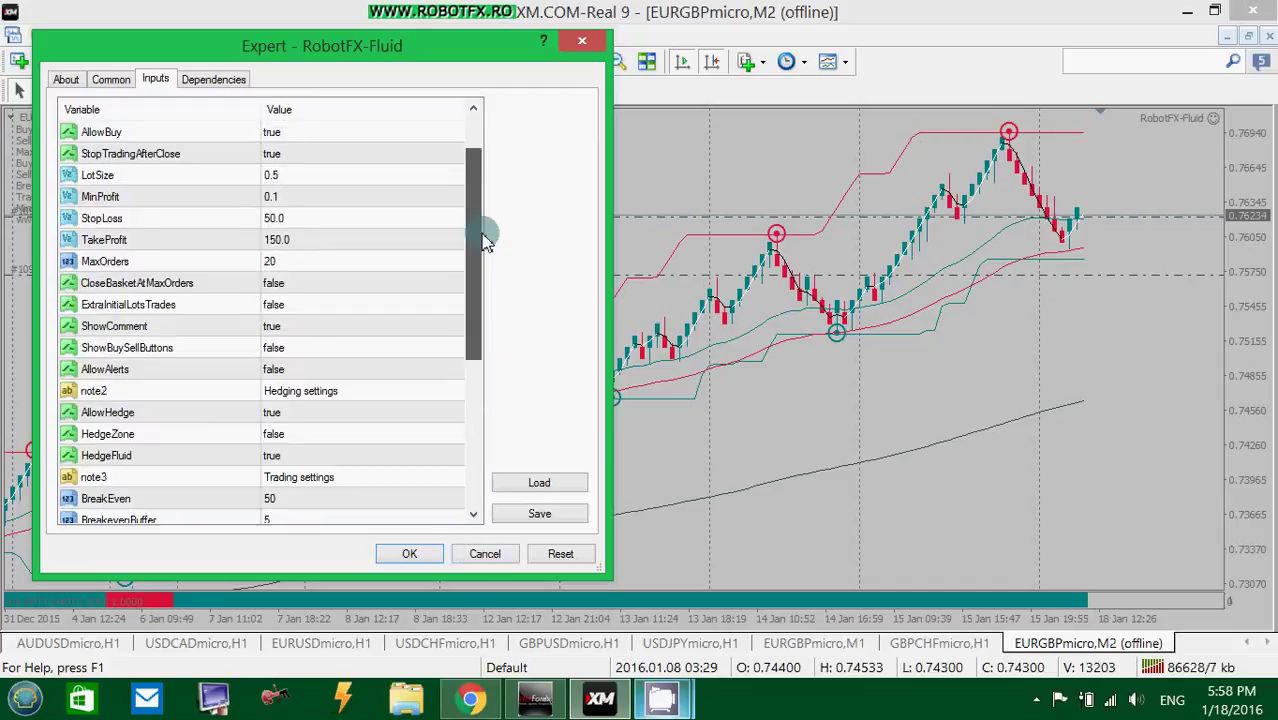
left_click(486, 554)
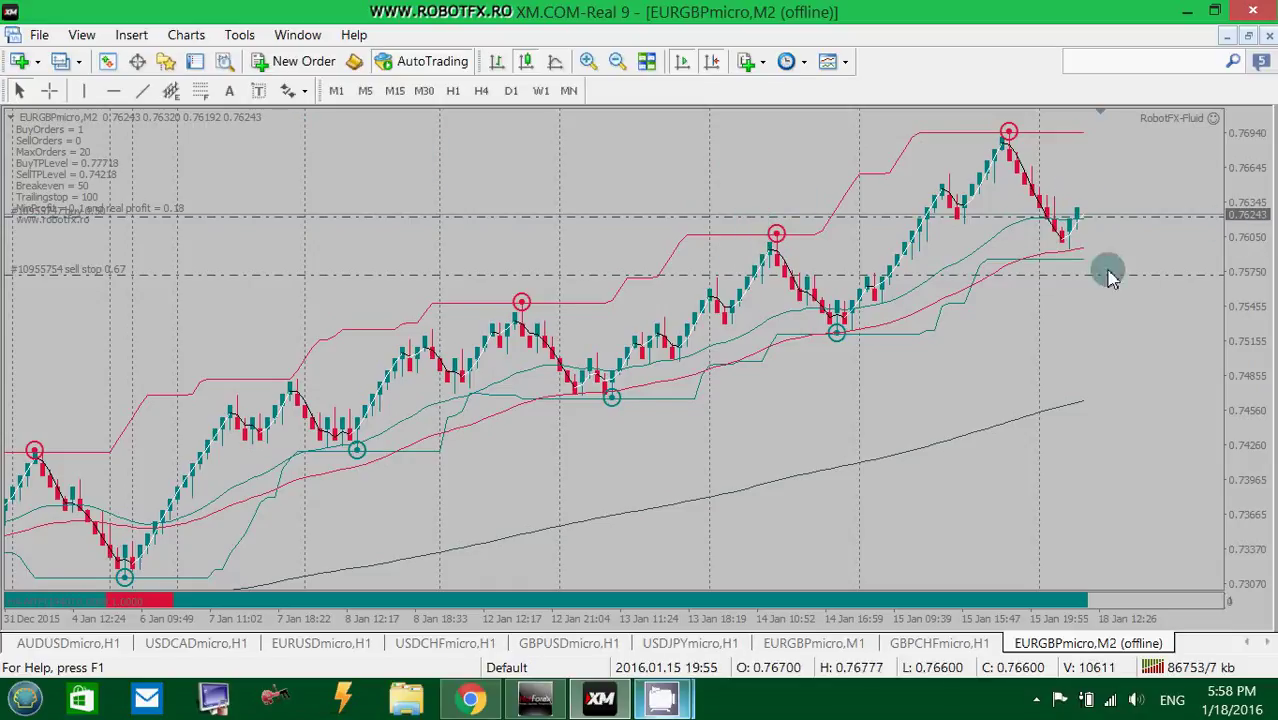
- Draw a trendline rising from the latest low at about 0.760 to about 0.769, and a second one falling from its peak
left_click_drag(1262, 186, 1260, 72)
left_click(1030, 192)
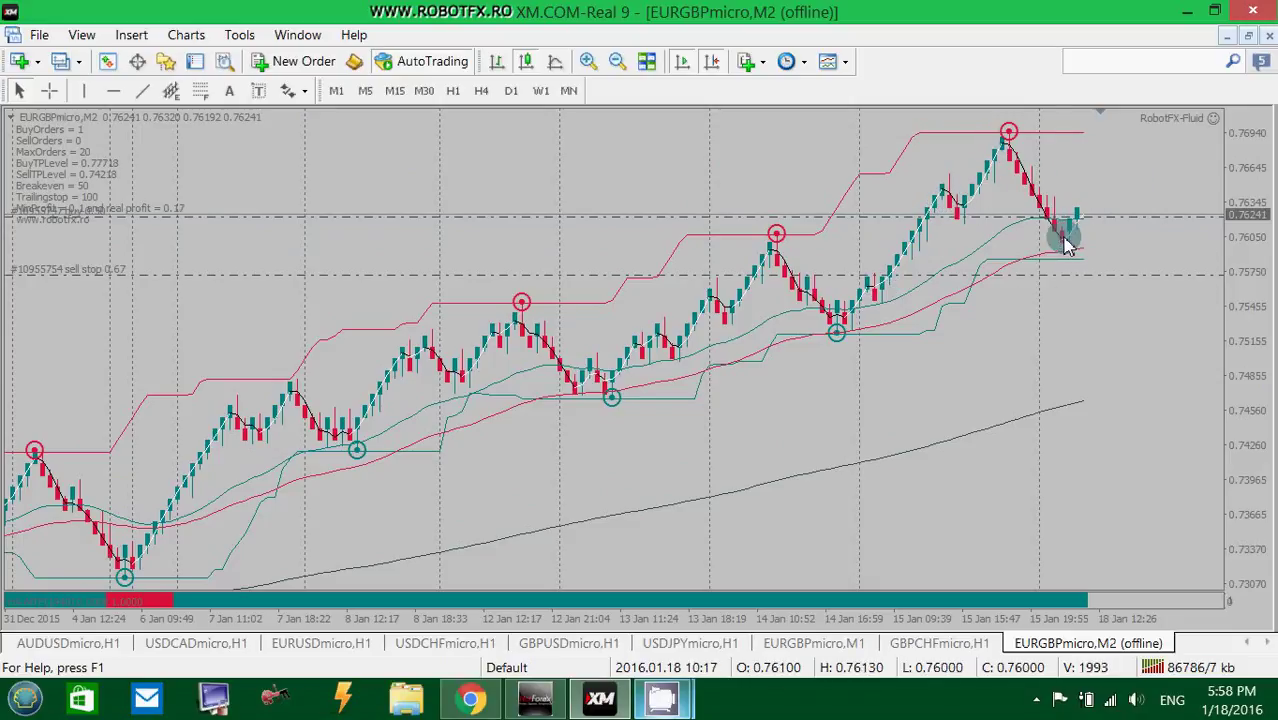
left_click(142, 90)
left_click_drag(1068, 242, 1130, 138)
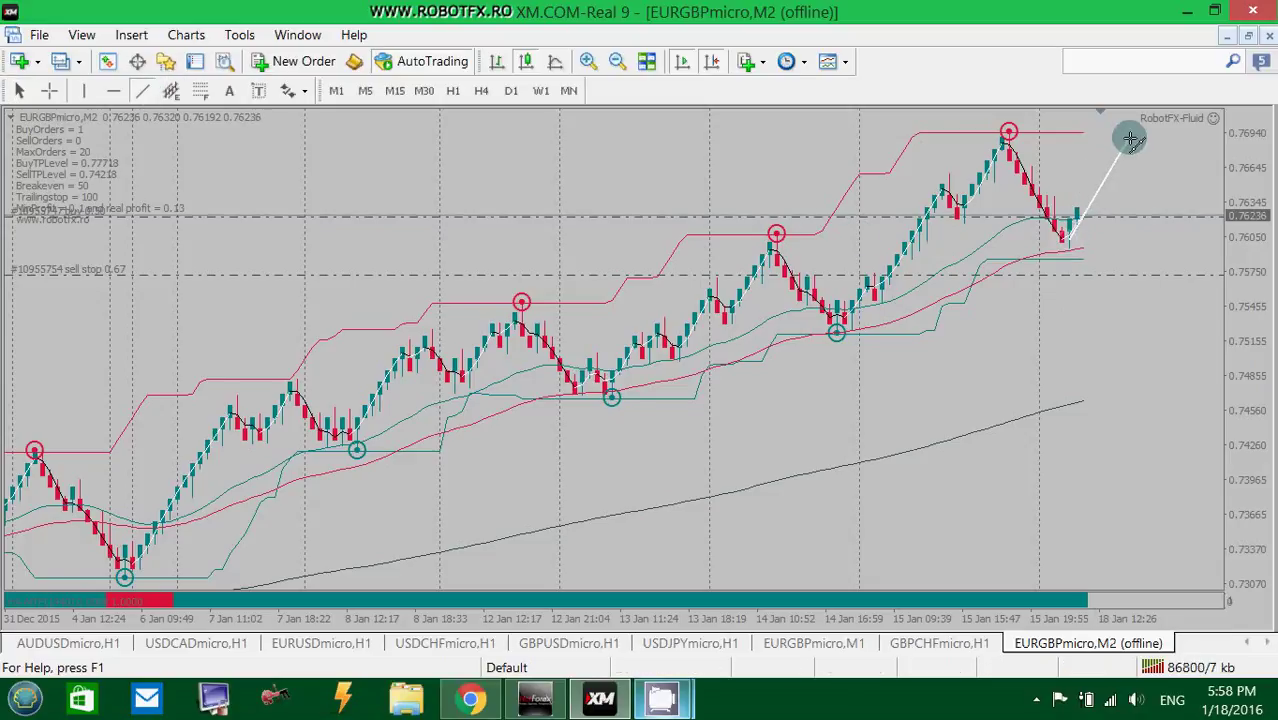
left_click(142, 90)
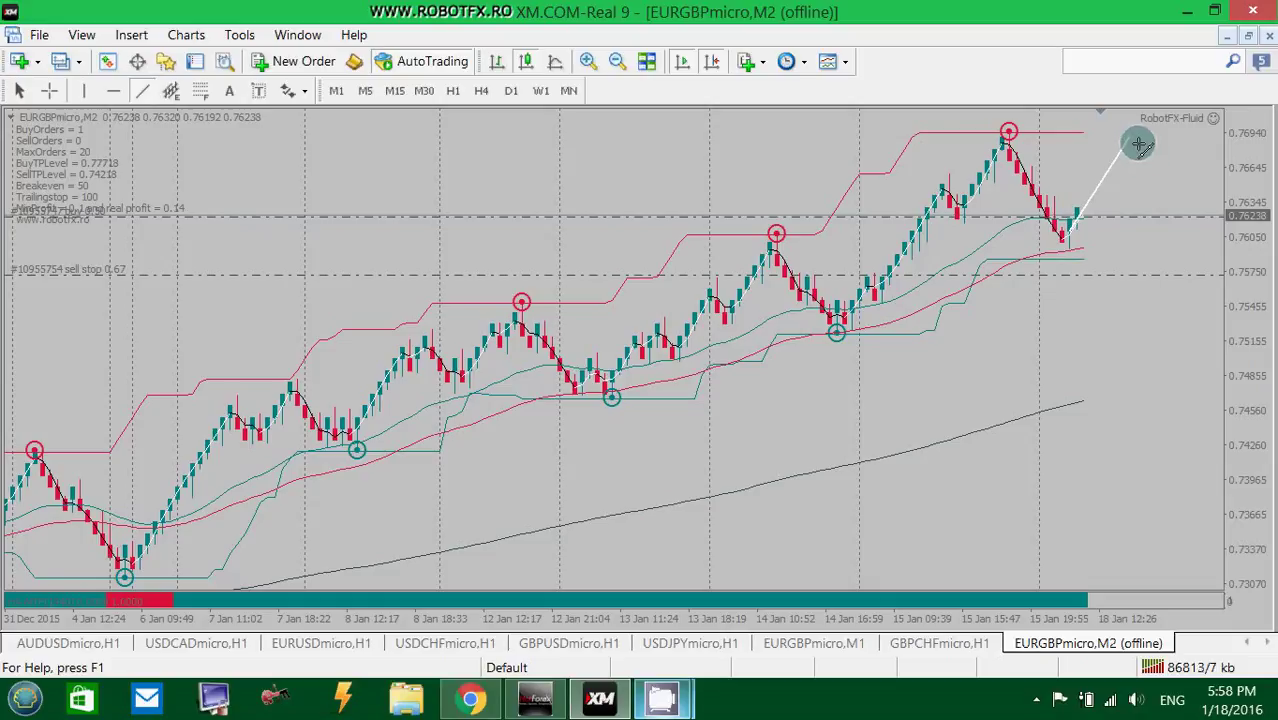
left_click_drag(1138, 145, 1189, 246)
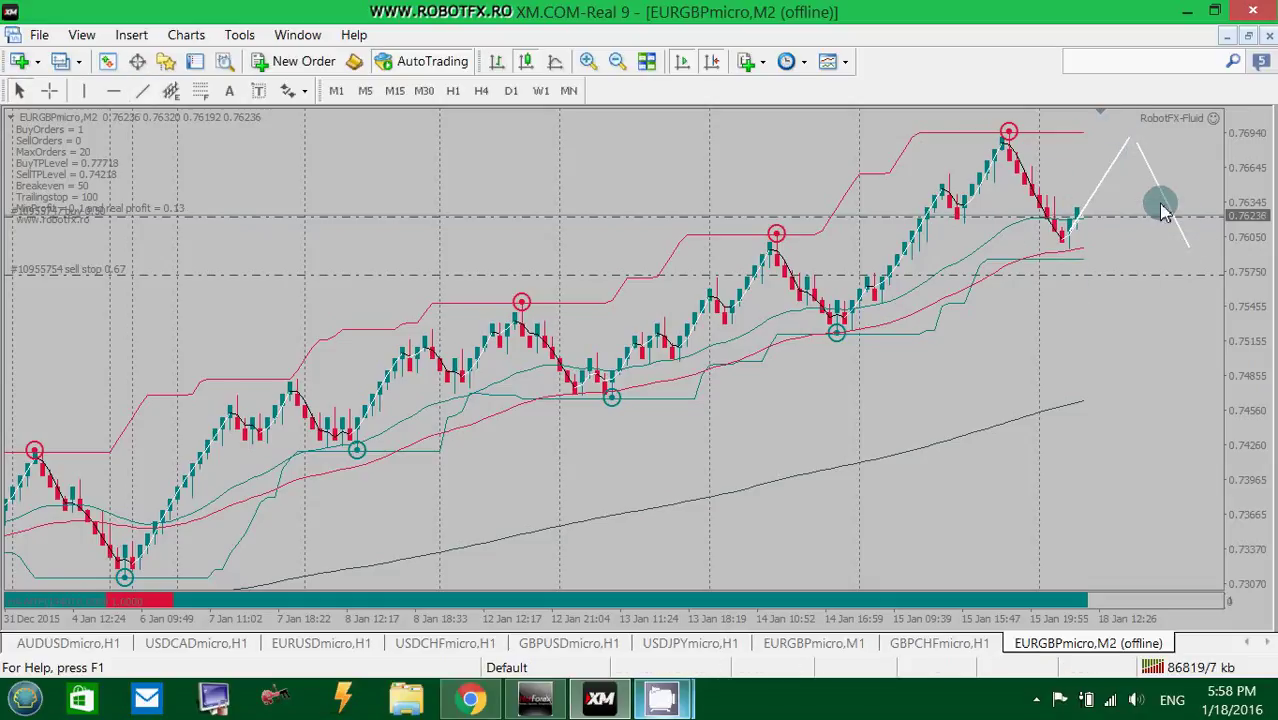
- Shift the rising trendline to meet the falling one, and draw a short horizontal trendline across the peak at about 0.767
double_click(1096, 189)
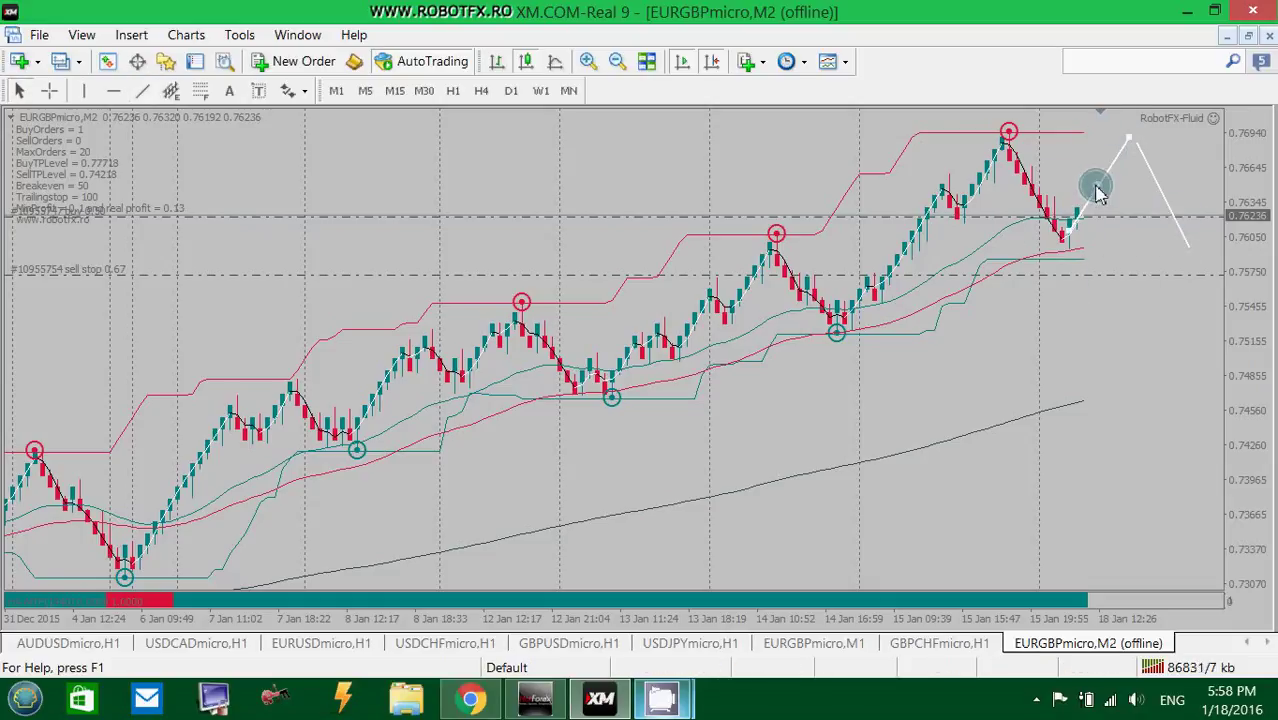
left_click_drag(1098, 191, 1062, 248)
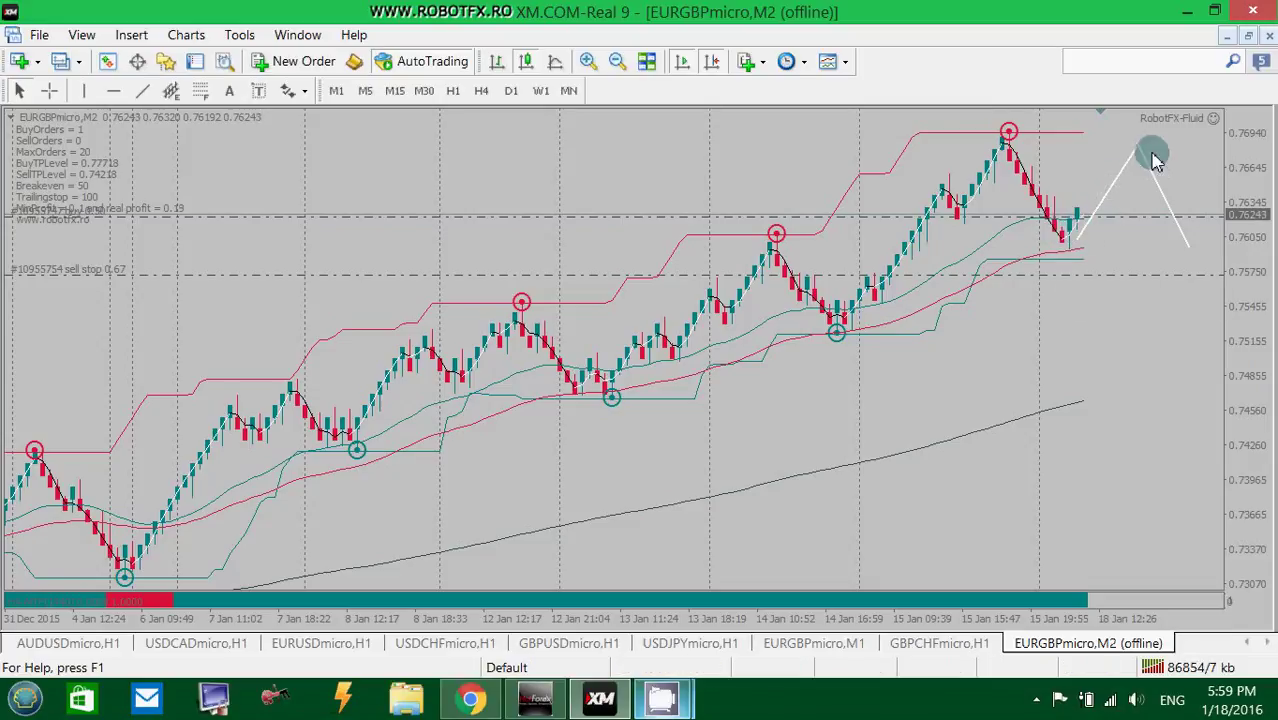
left_click(142, 90)
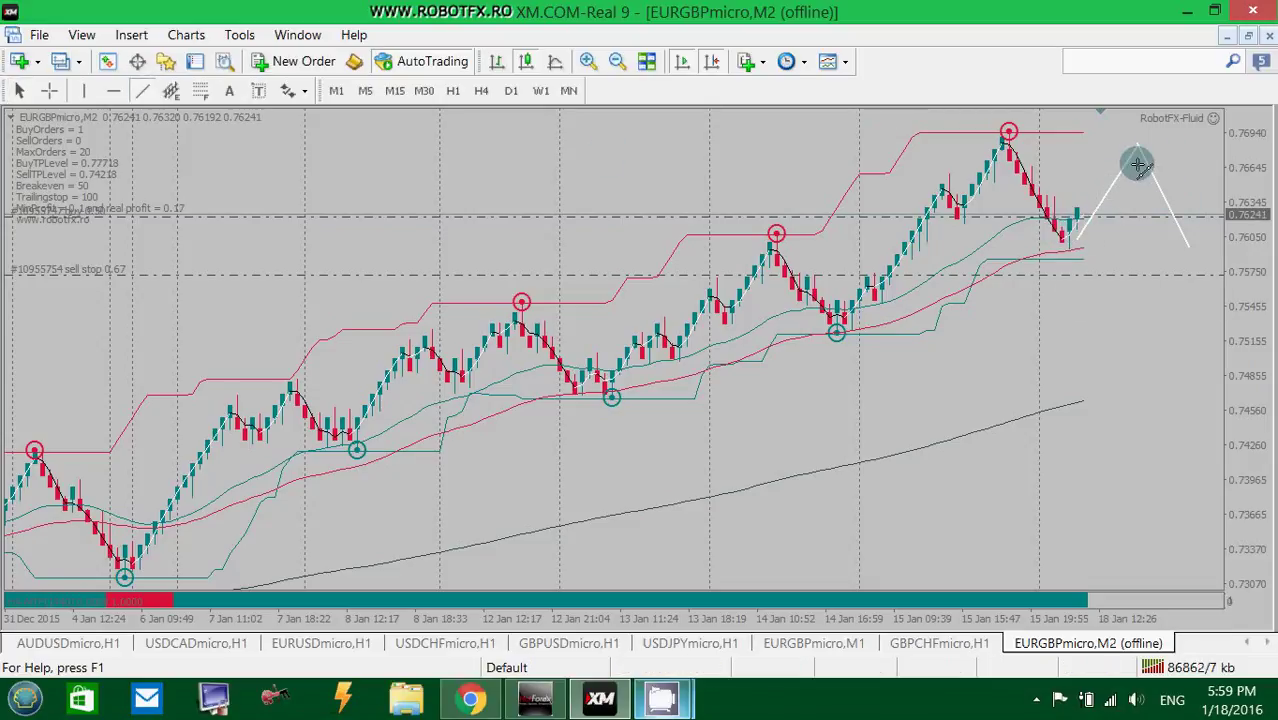
left_click_drag(1121, 159, 1189, 159)
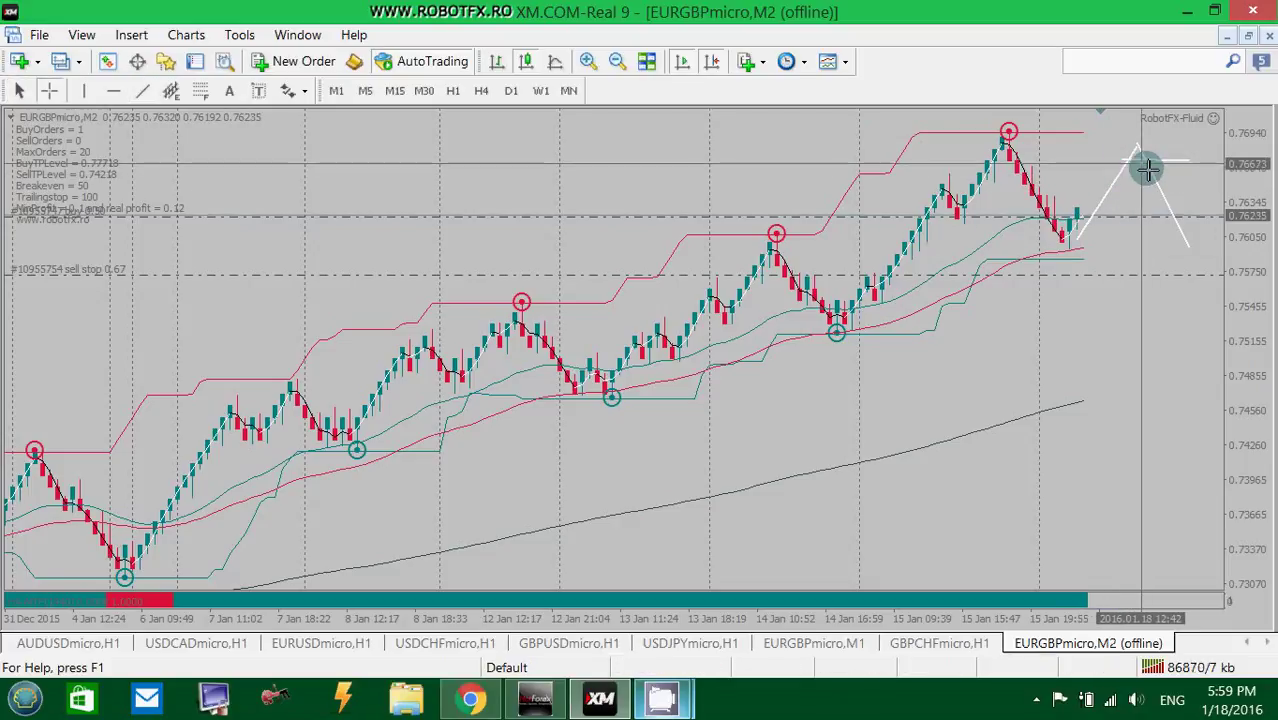
- Examine the price levels around the drawn peak with the crosshair and read the profit comment and order labels on the chart
middle_click(1117, 176)
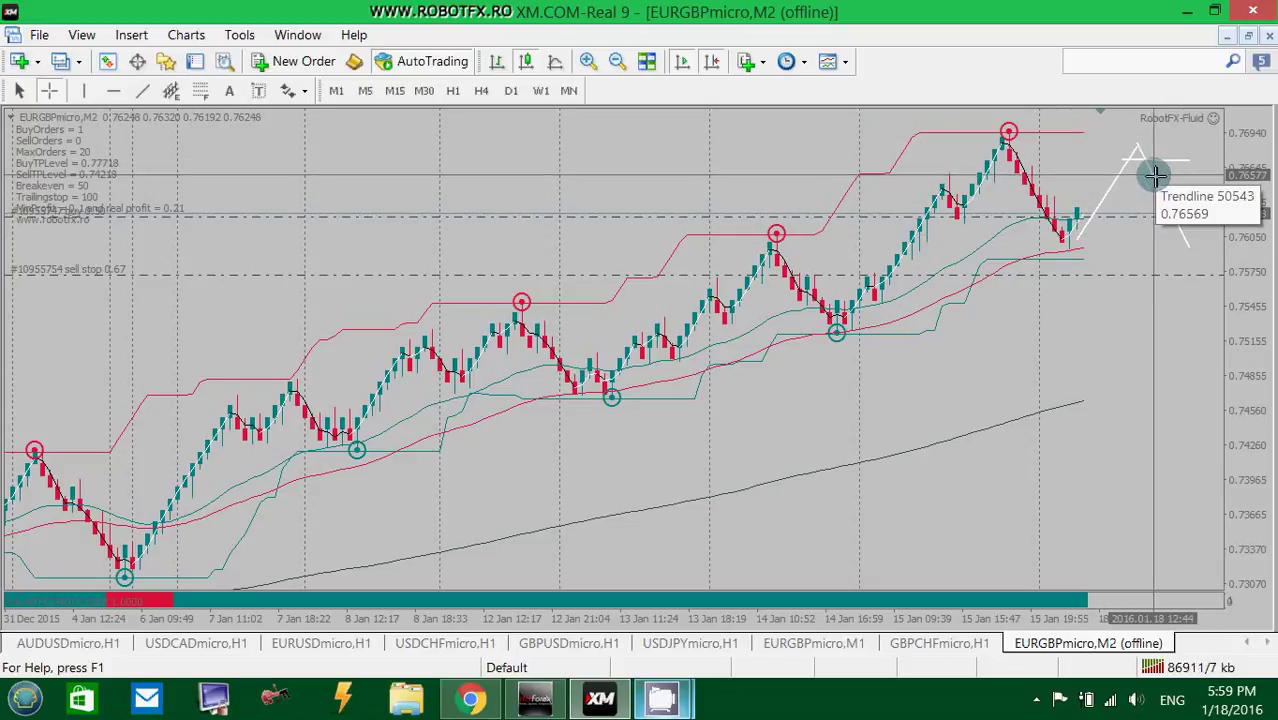
left_click(1154, 173)
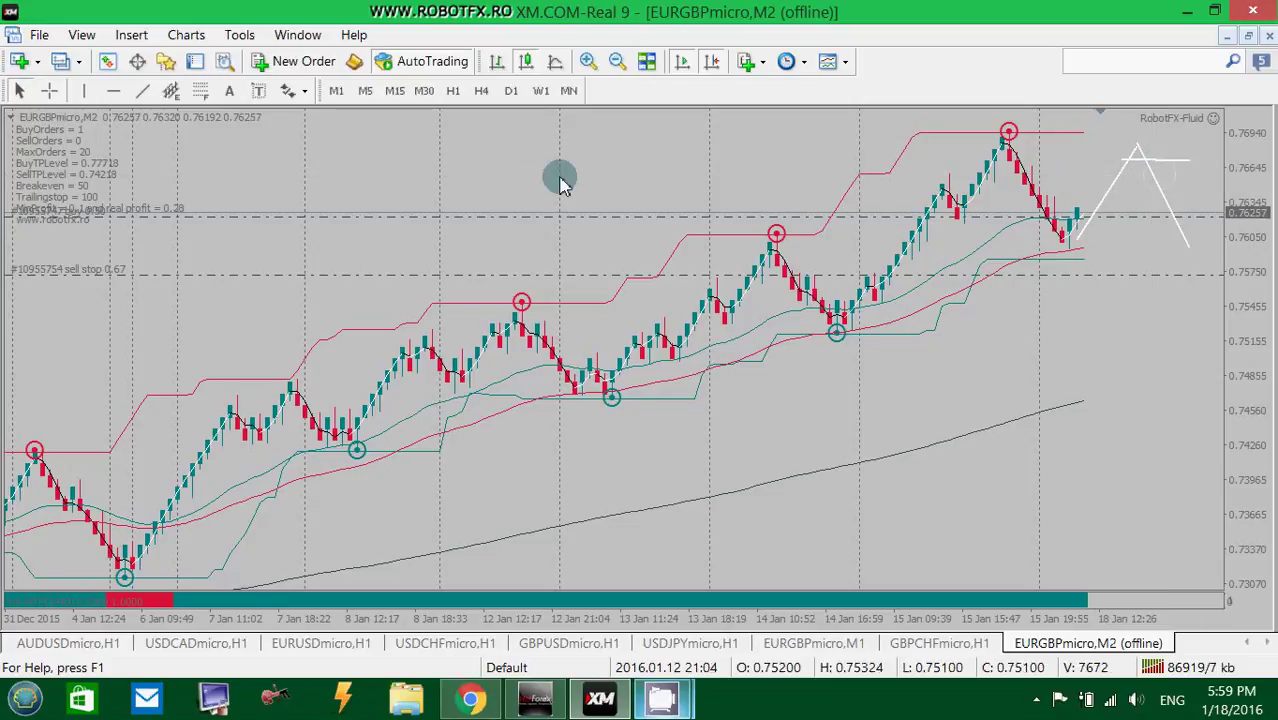
right_click(476, 146)
mouse_move(597, 313)
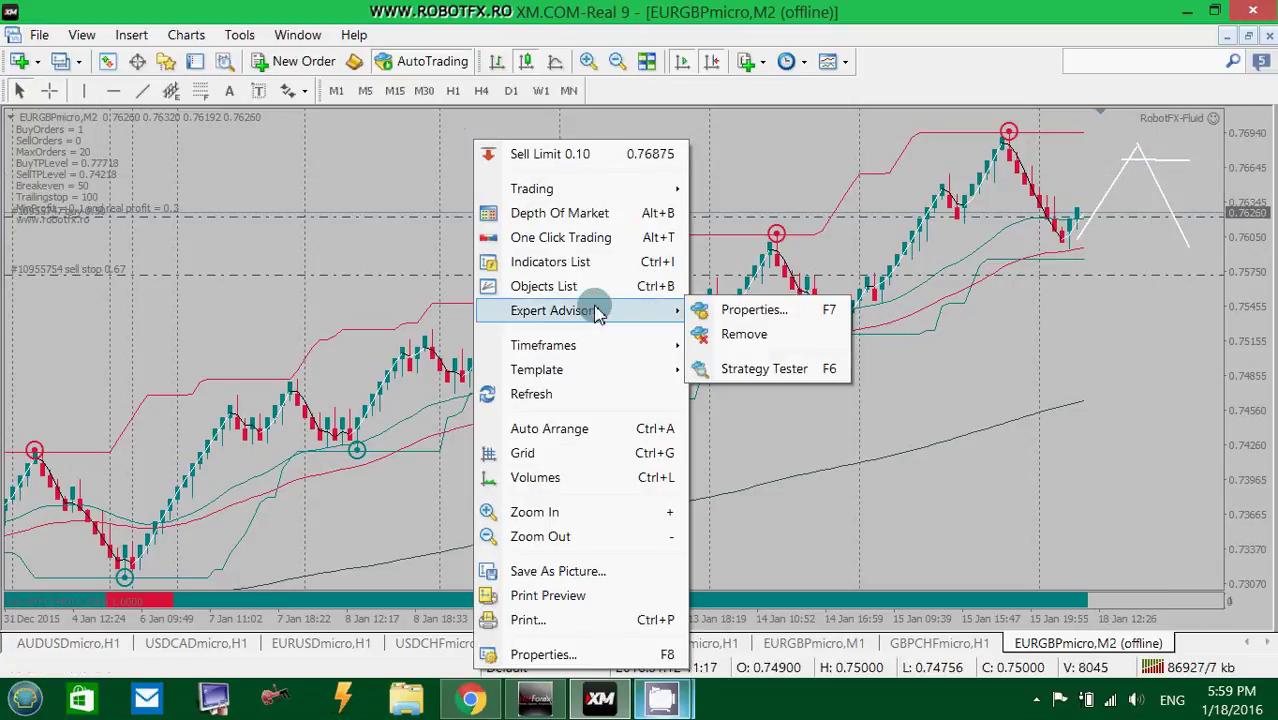
left_click(325, 120)
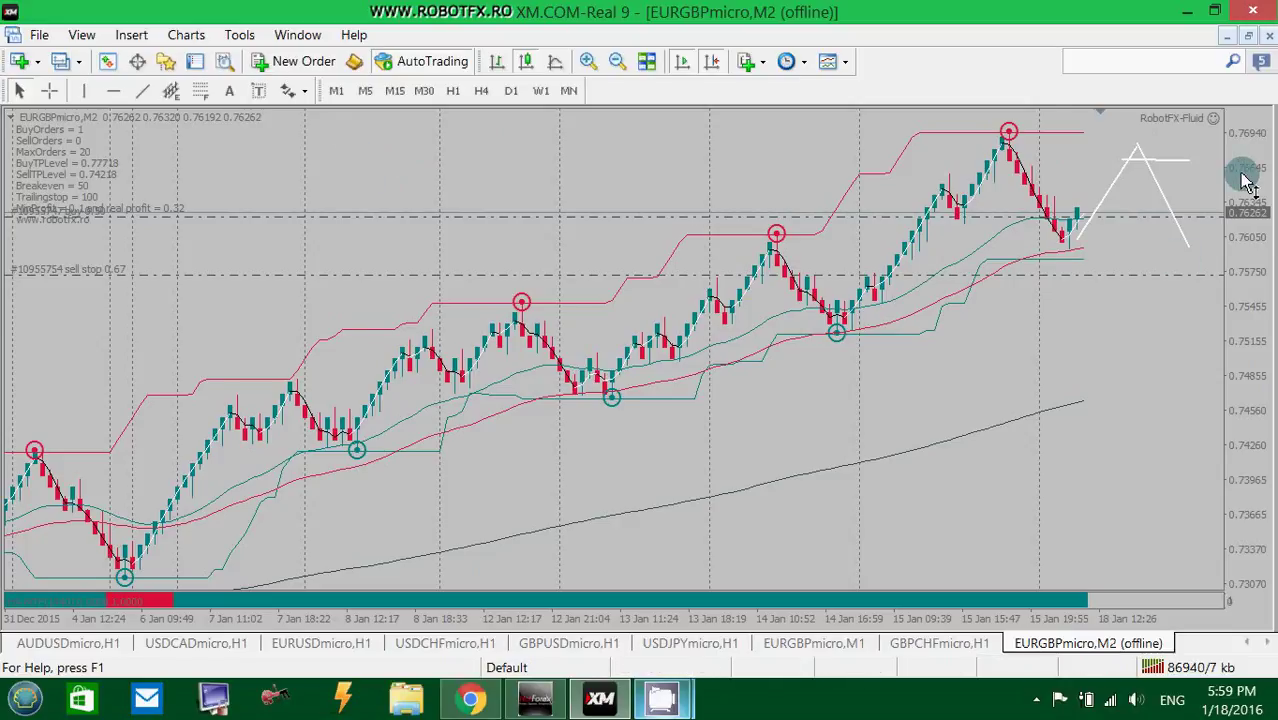
left_click_drag(1248, 180, 1240, 262)
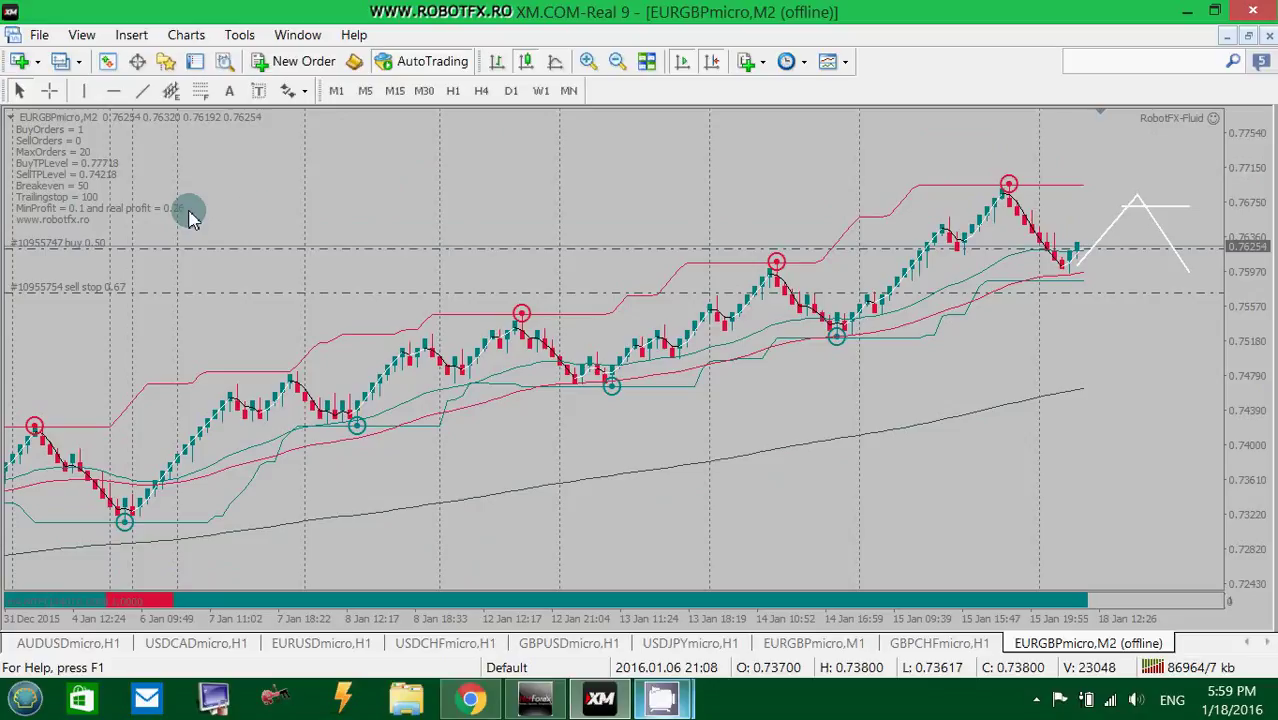
left_click_drag(1247, 308, 1101, 180)
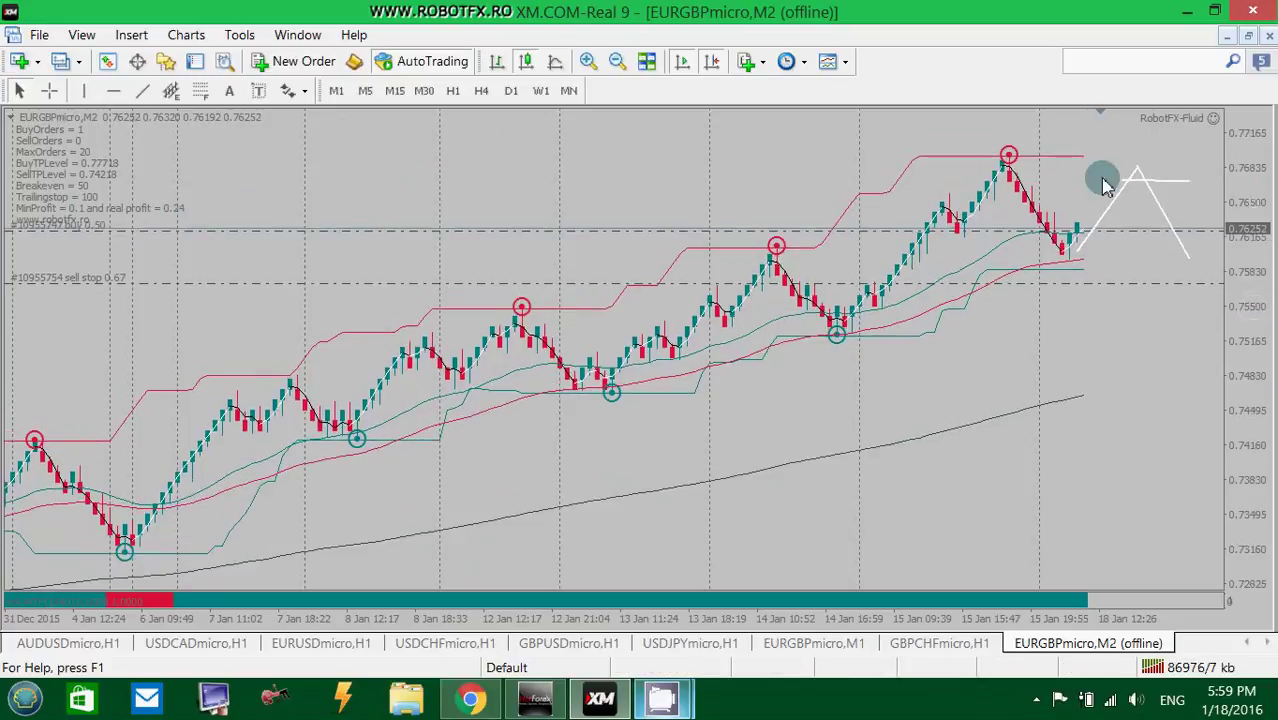
middle_click(1141, 177)
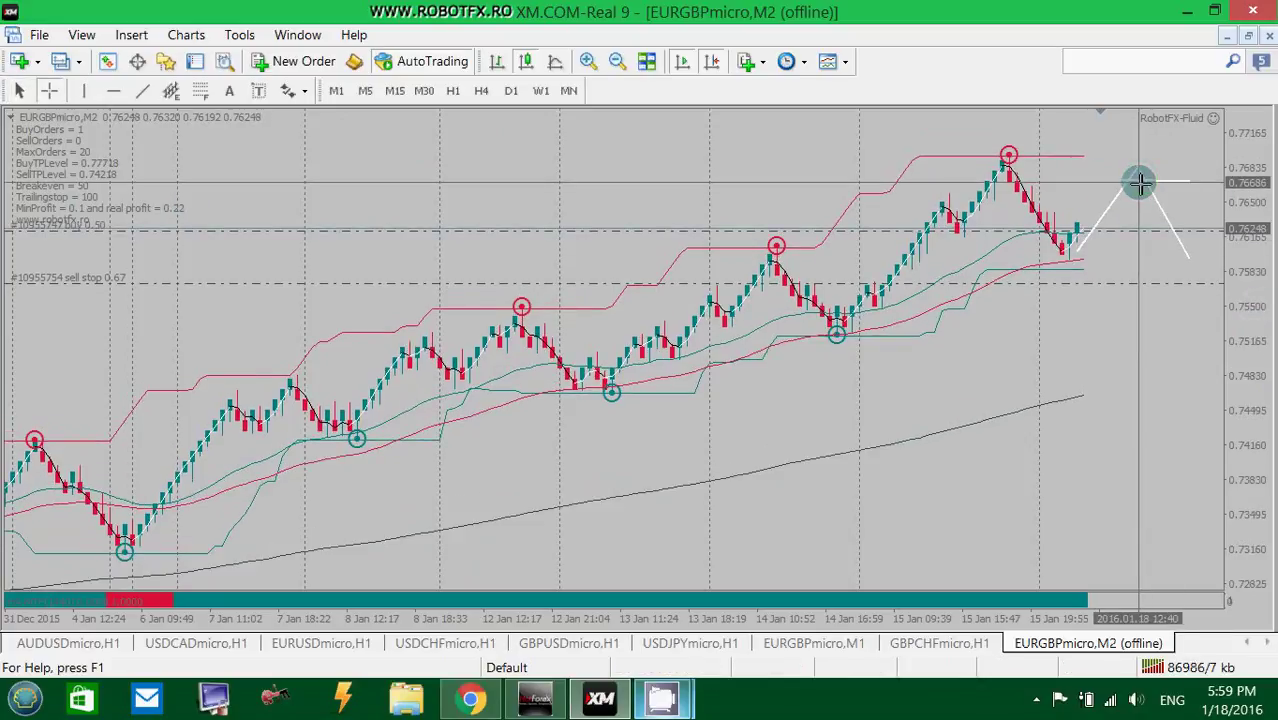
middle_click(554, 188)
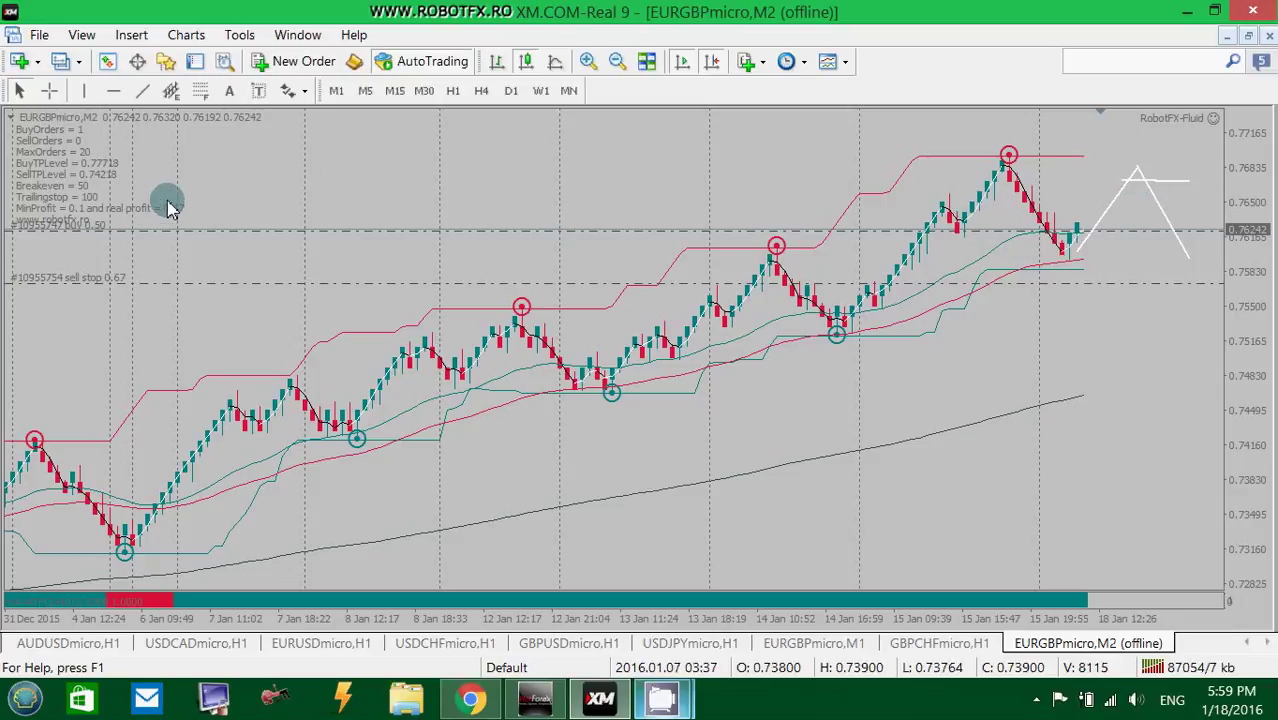
- Delete the three drawn trendlines from the EURGBPmicro,M2 chart
left_click_drag(1257, 215, 1255, 251)
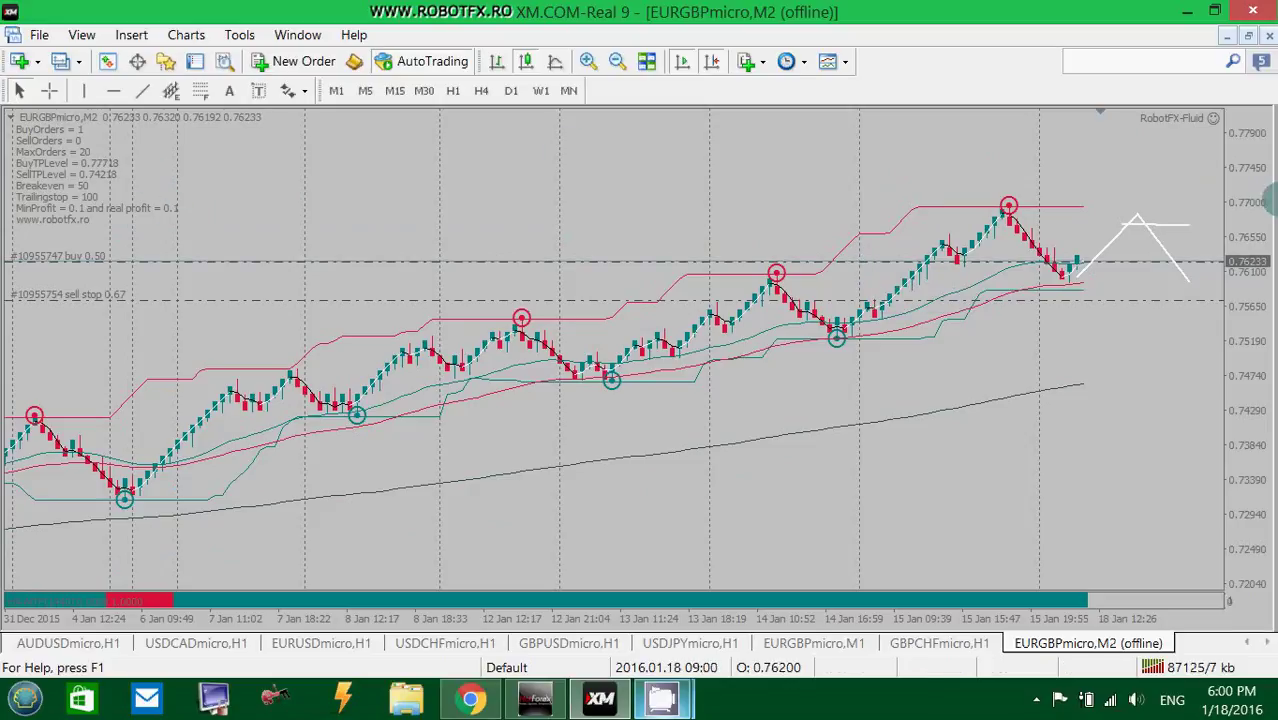
left_click_drag(1250, 365, 1256, 168)
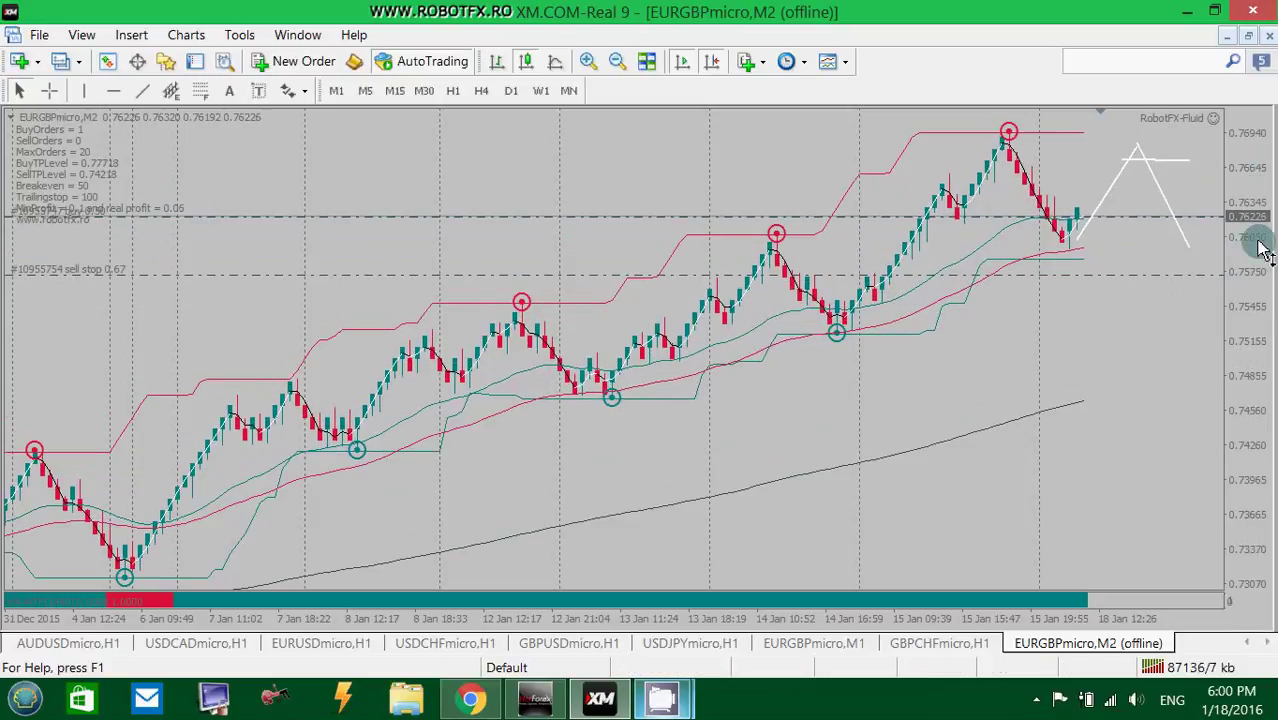
left_click(1108, 196)
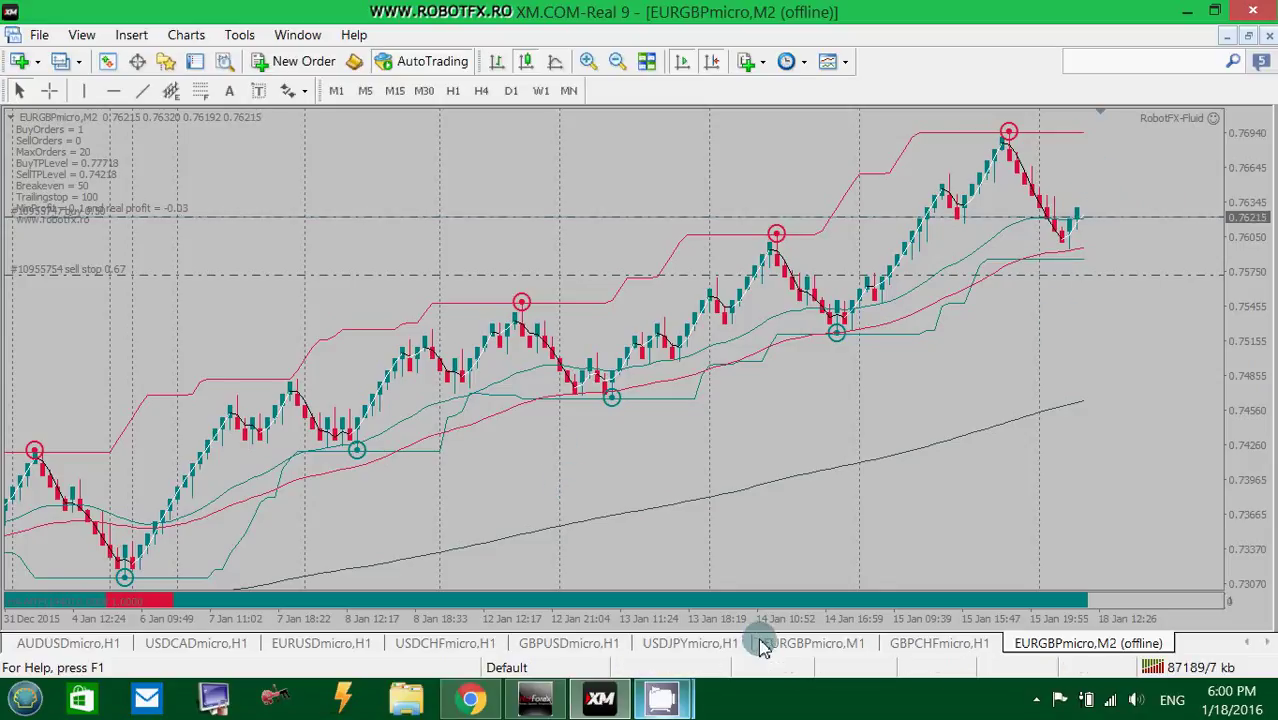
- Examine the moving averages and open order levels on the USDCHFmicro,H1 chart, and return to the EURGBPmicro,M2 chart
left_click(436, 645)
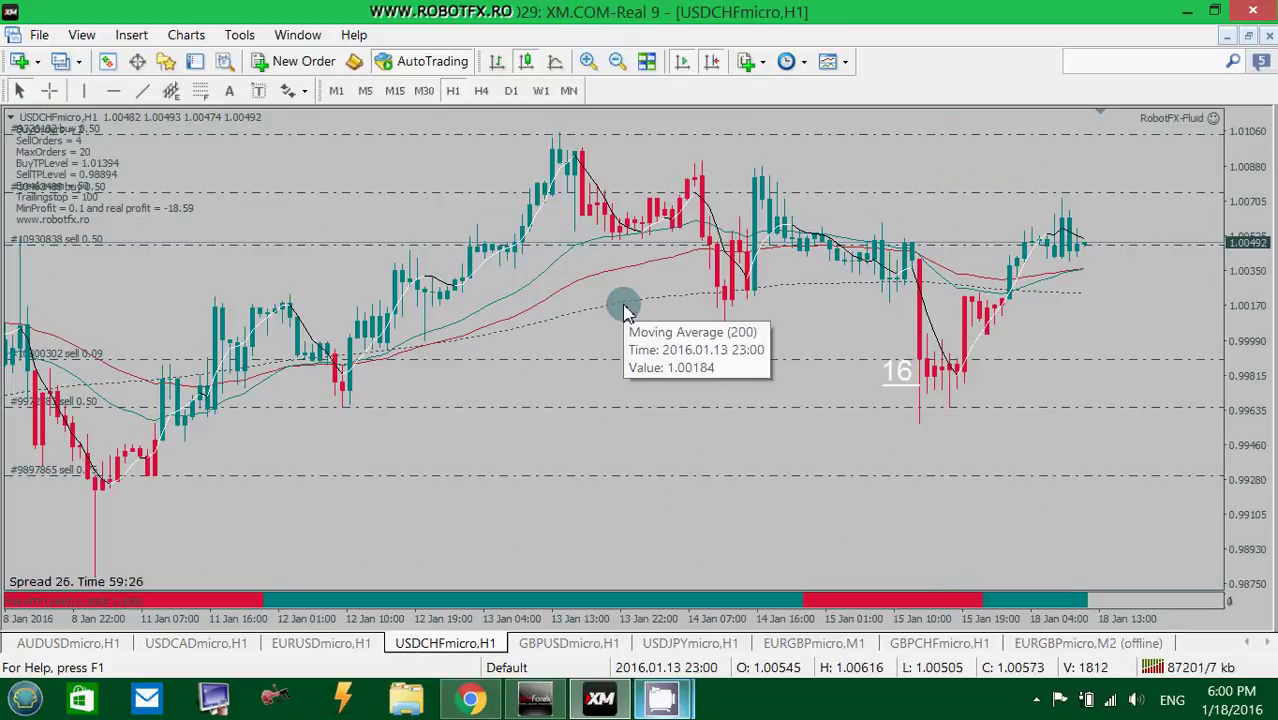
mouse_move(628, 307)
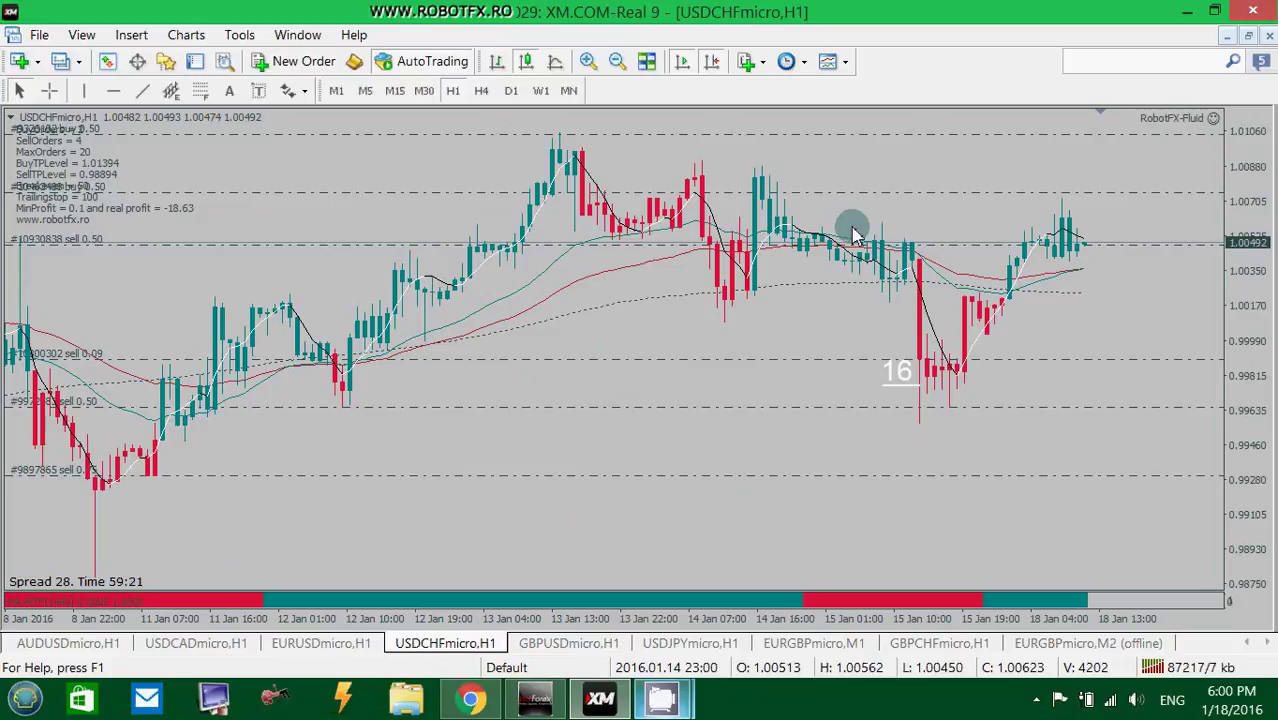
middle_click(937, 272)
left_click_drag(1003, 252, 675, 330)
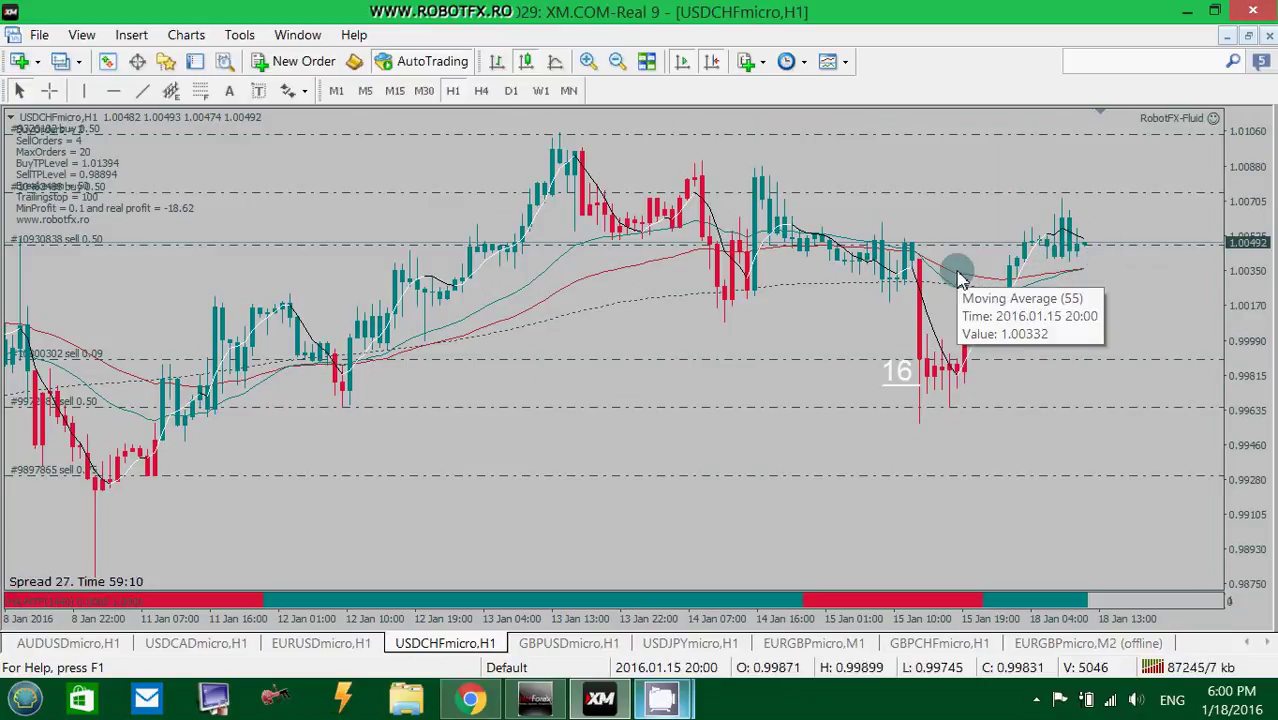
mouse_move(1013, 268)
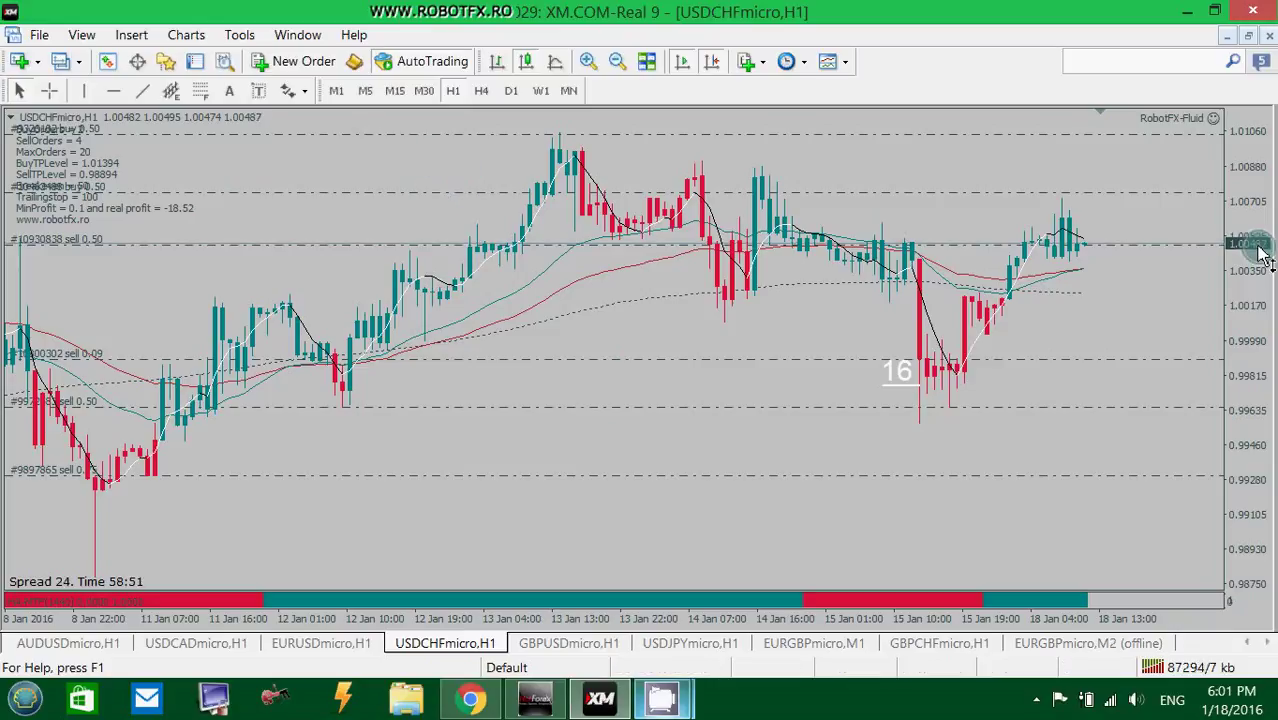
left_click_drag(1264, 246, 1265, 432)
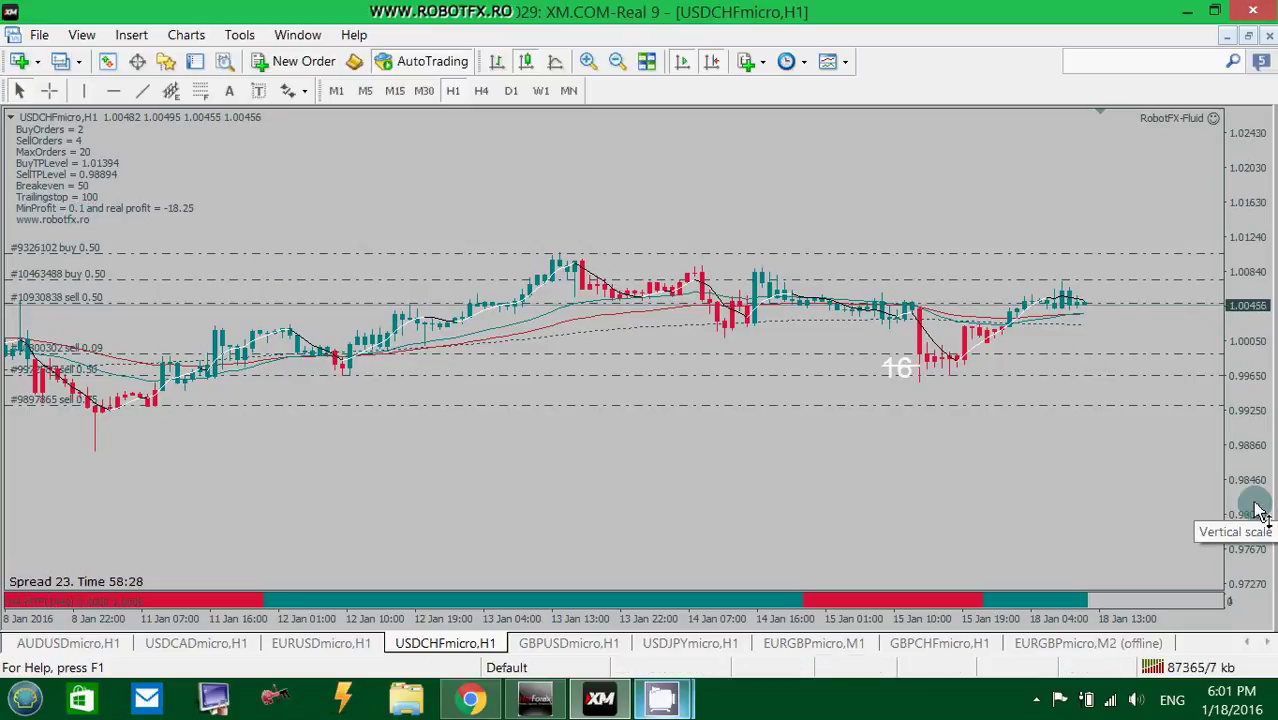
left_click_drag(1258, 510, 1268, 568)
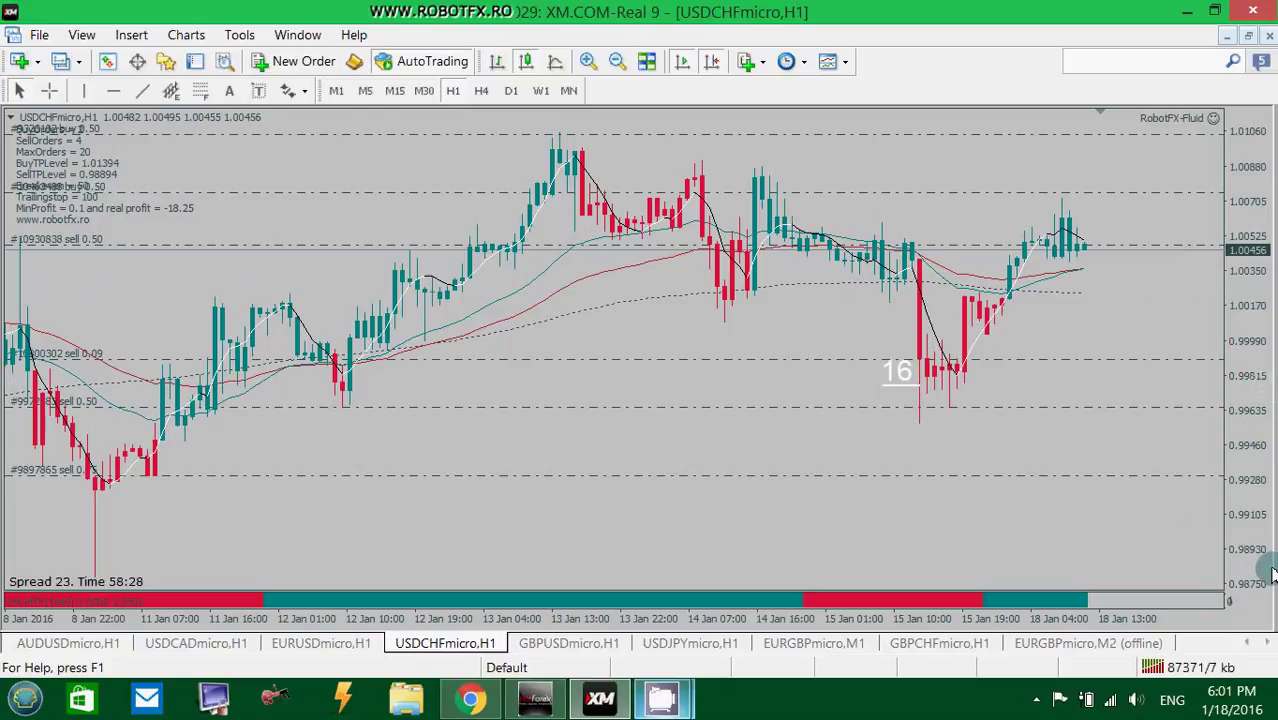
left_click(1040, 644)
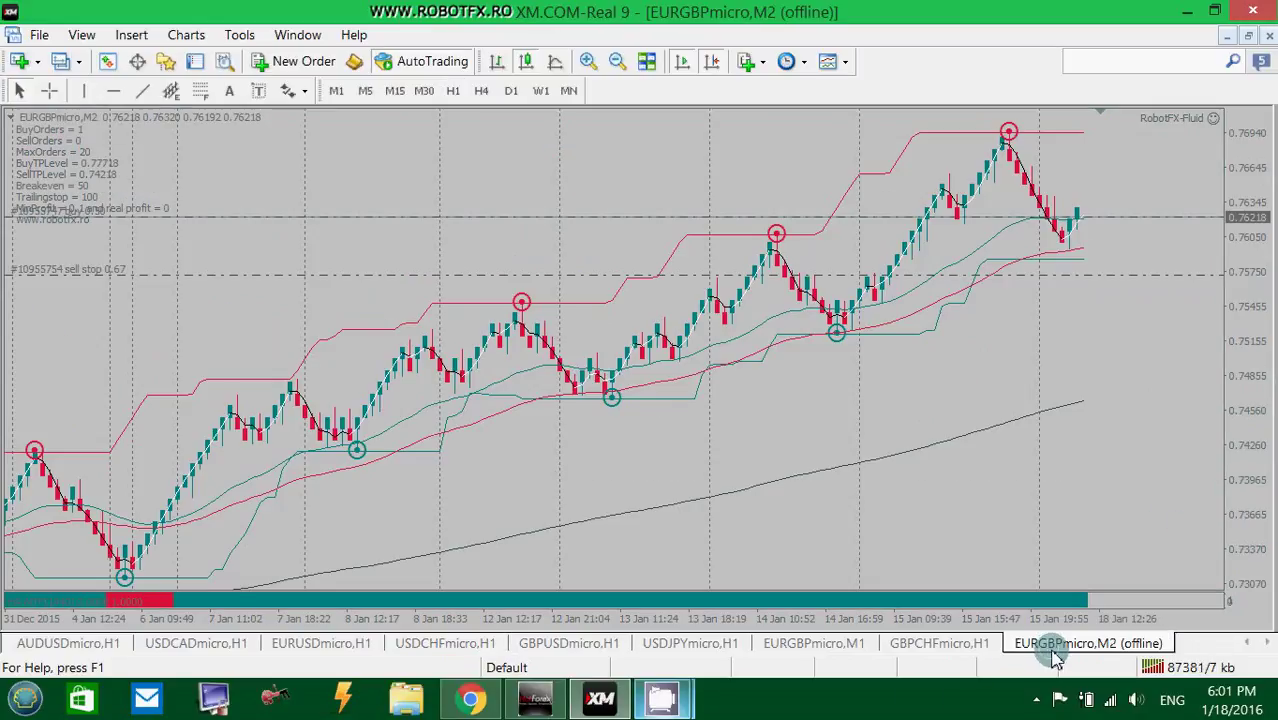